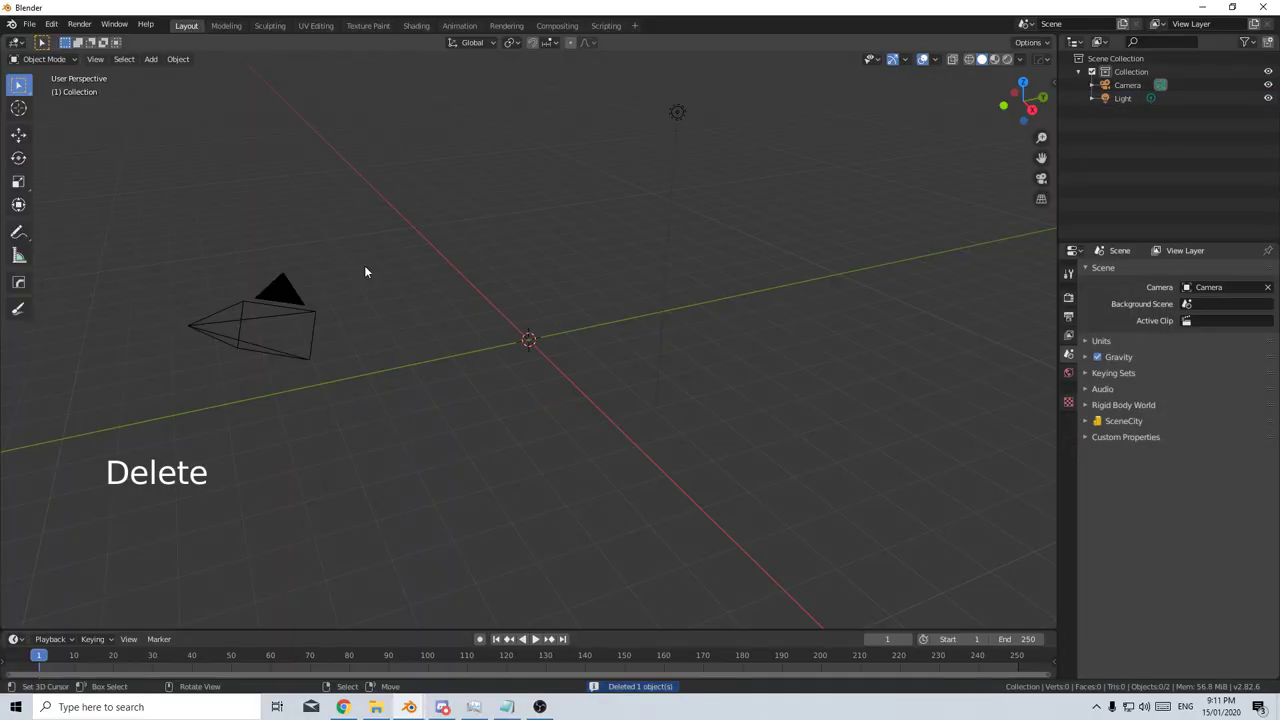
Step: Add a cube mesh at the world origin
key(shift+a)
mouse_move(554, 309)
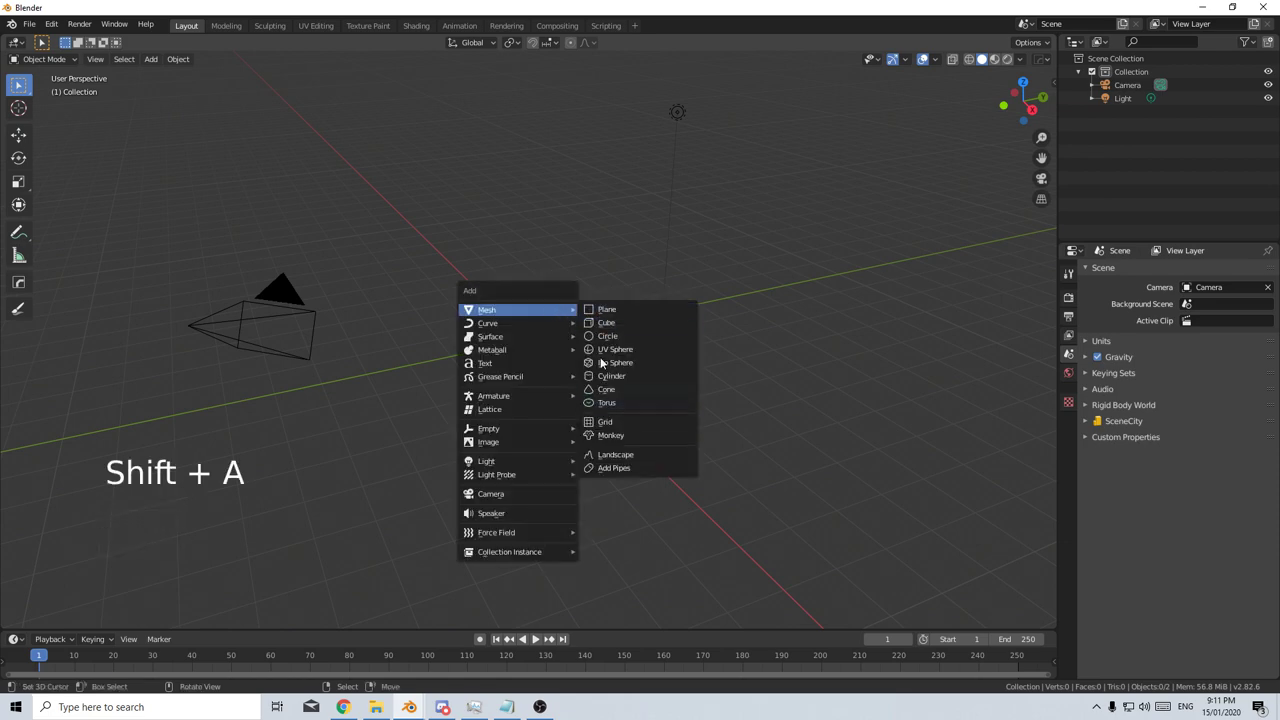
mouse_move(518, 432)
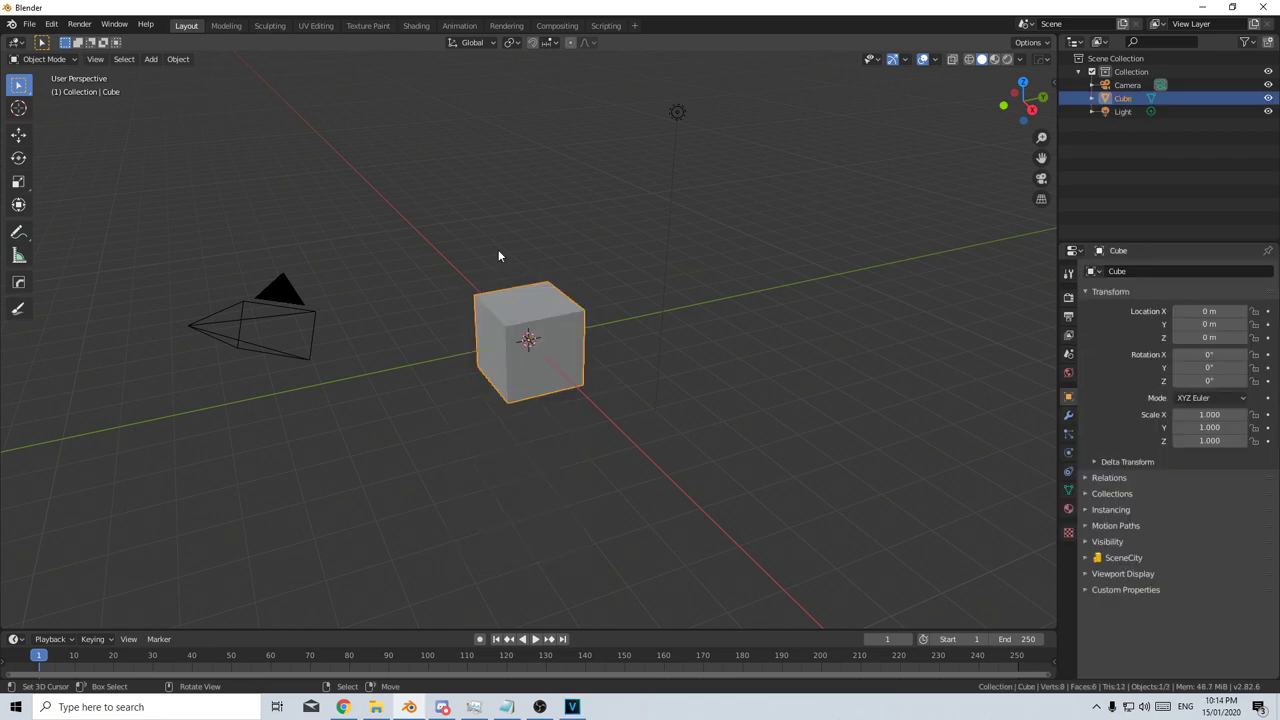
key(F3)
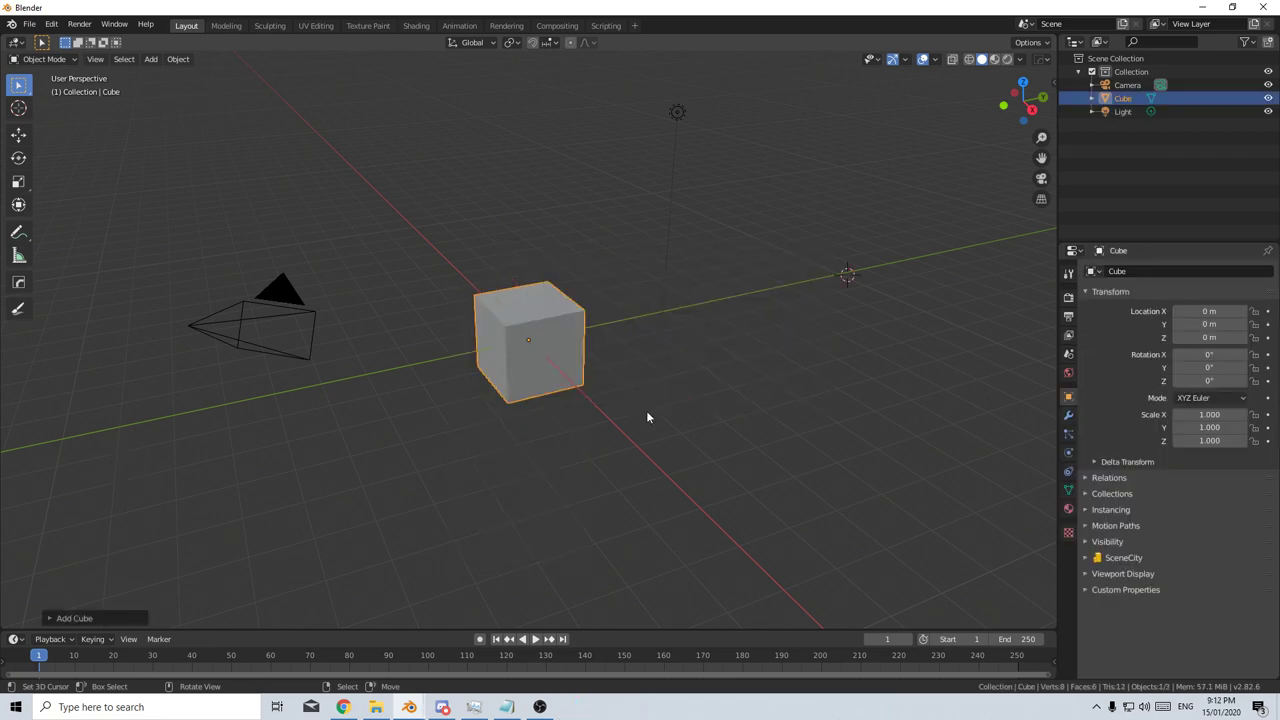
Step: Snap the 3D cursor back to the world origin
key(shift+s)
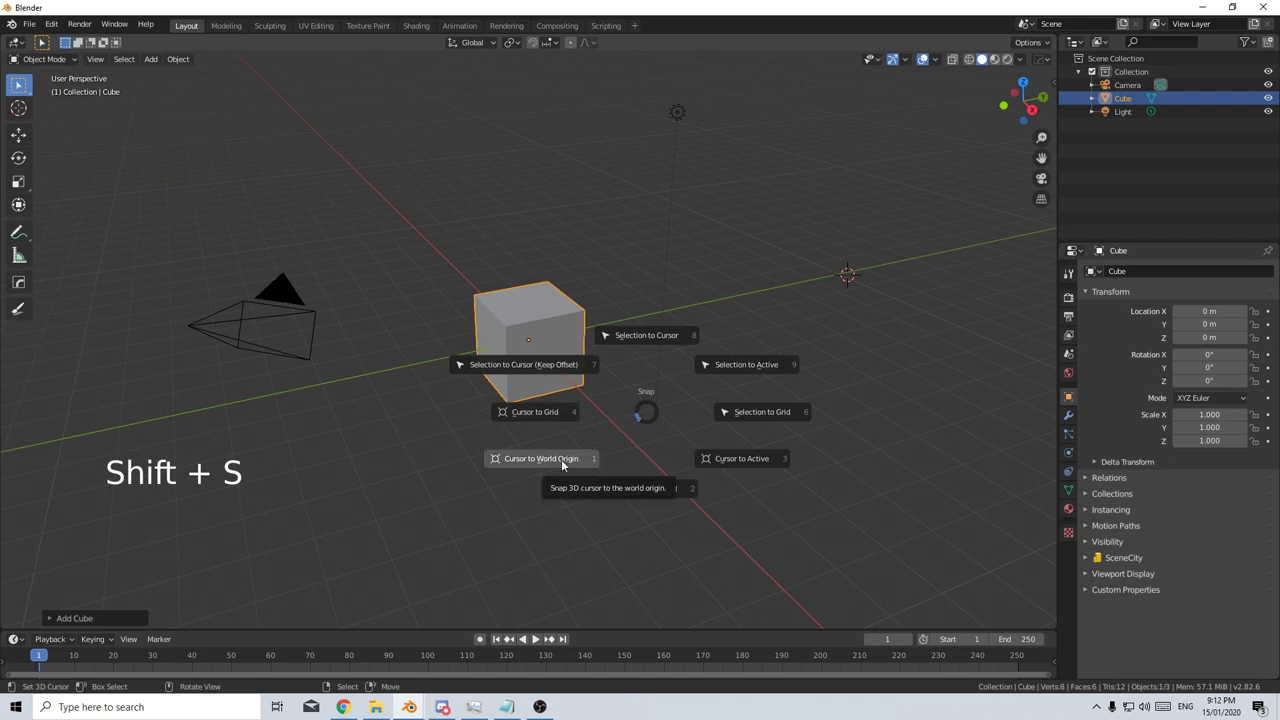
click(636, 336)
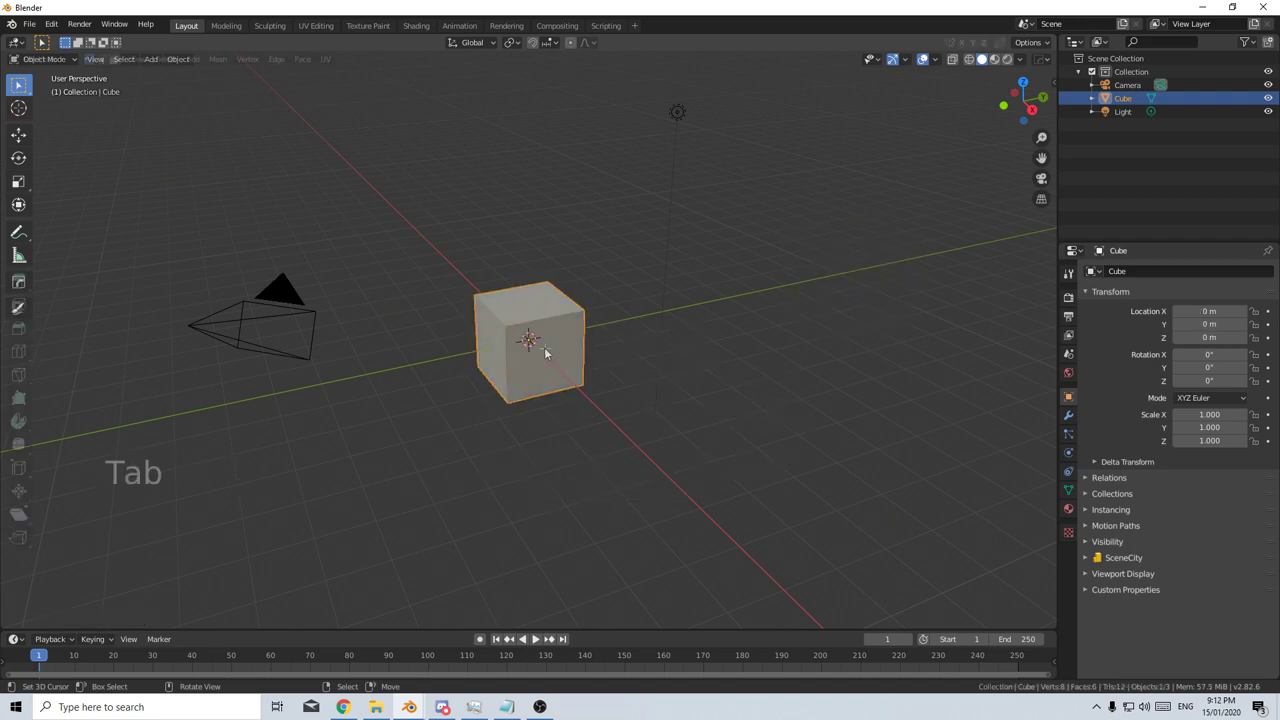
Step: Switch the cube back and forth between Edit Mode and Object Mode, finishing in Object Mode
key(Tab)
key(Tab)
key(Tab)
key(Tab)
key(Tab)
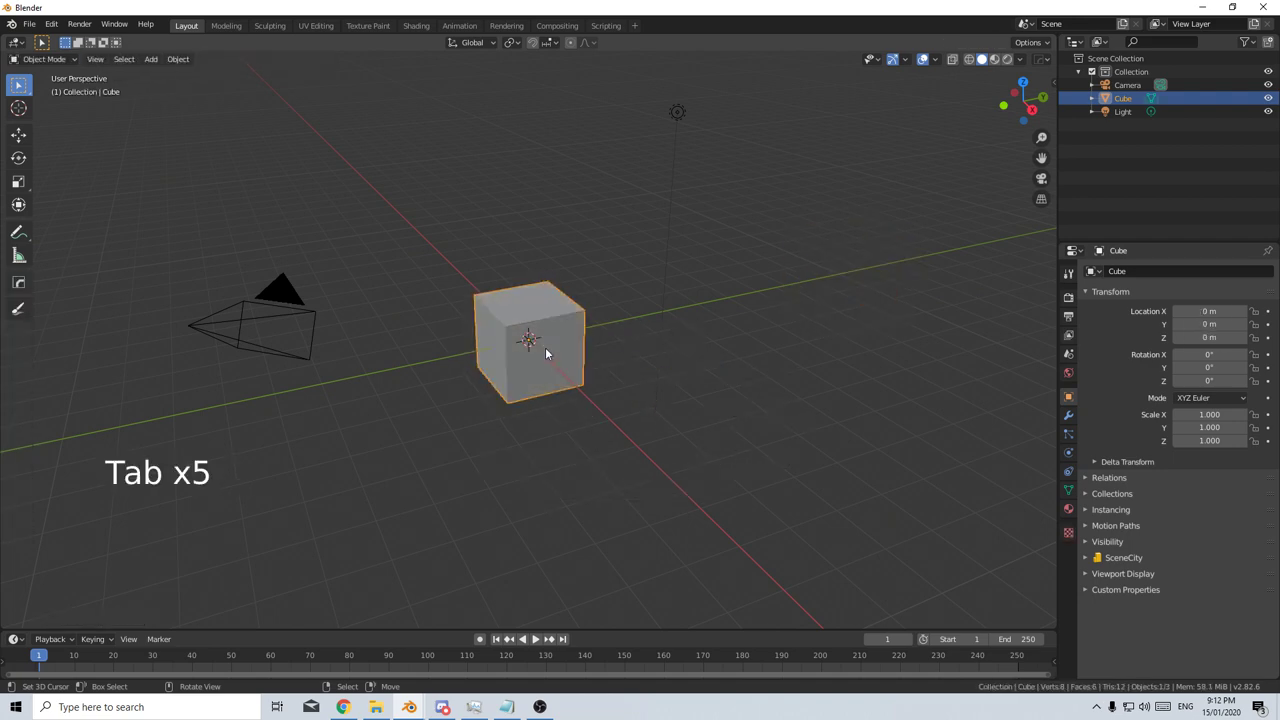
key(Tab)
key(Tab)
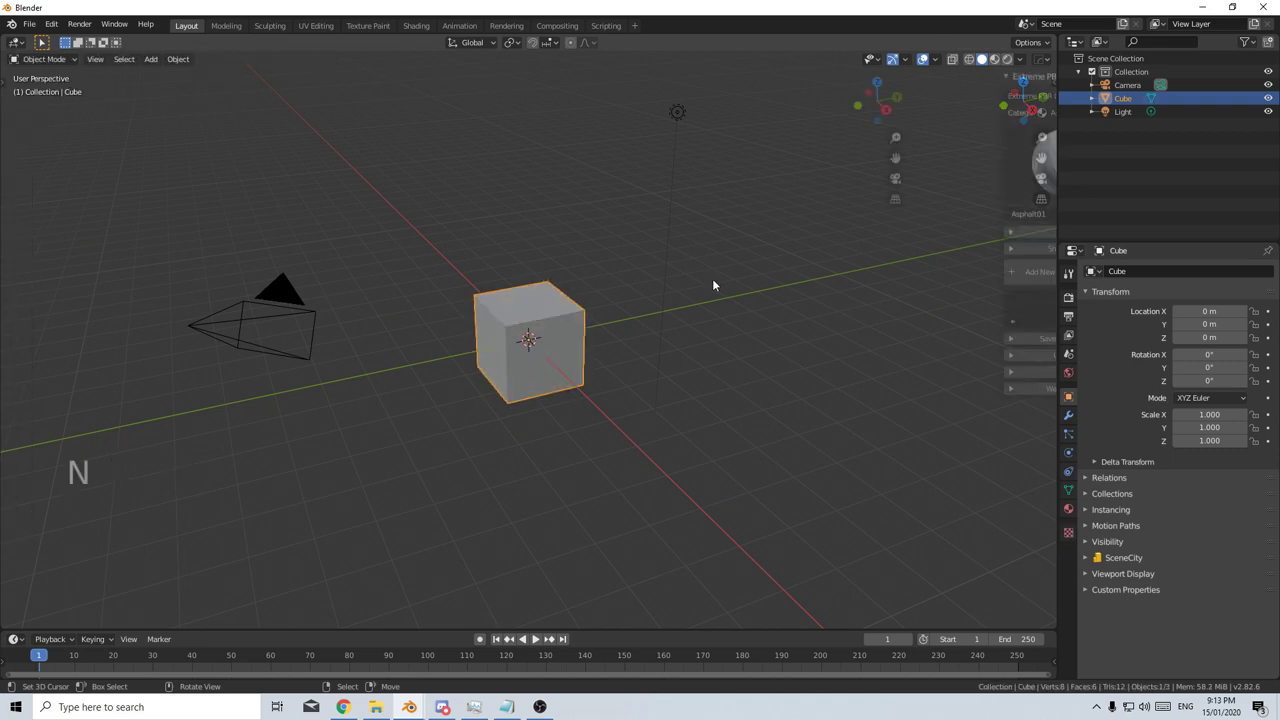
Step: Show the viewport's sidebar, toggle the tool shelf, and hide the sidebar again
key(n)
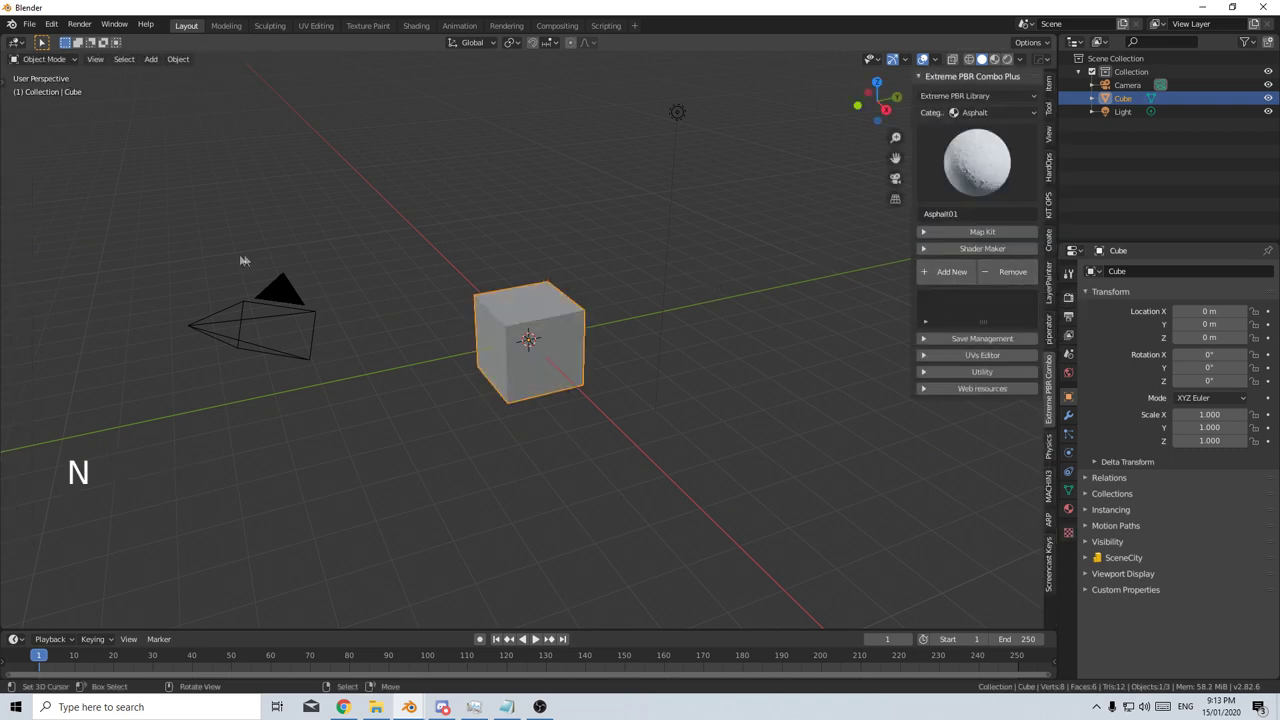
key(t)
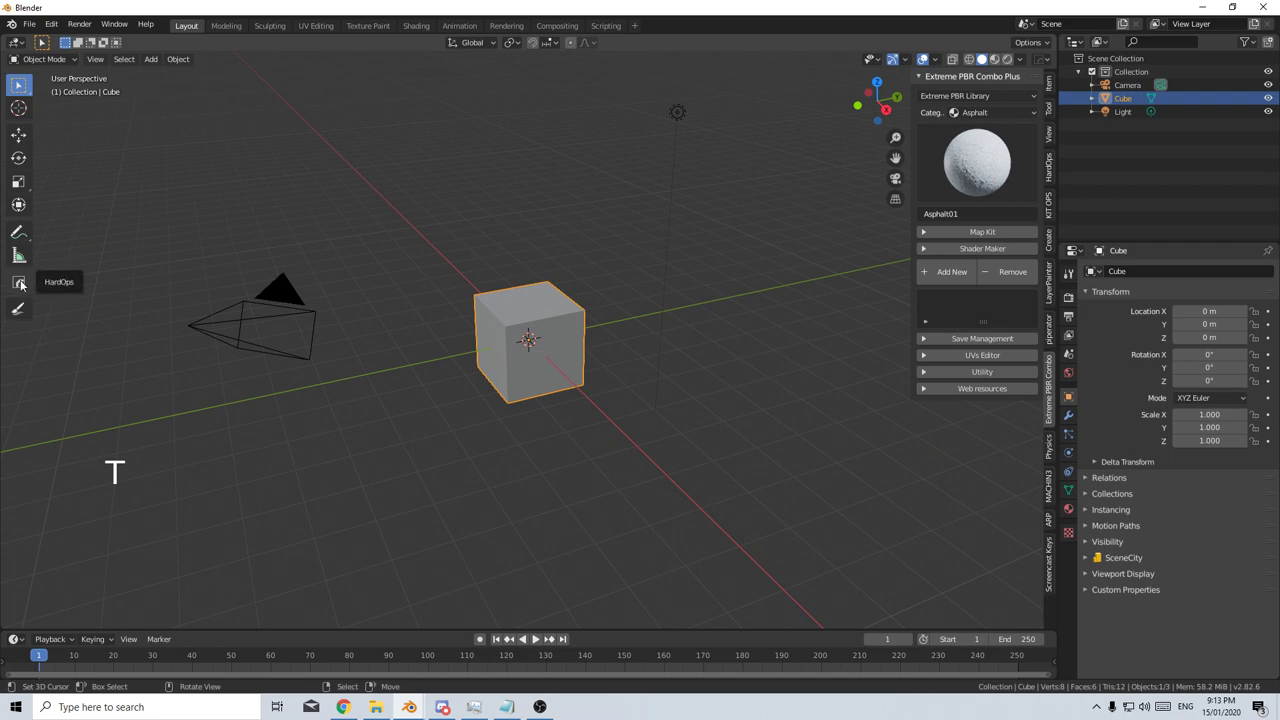
key(n)
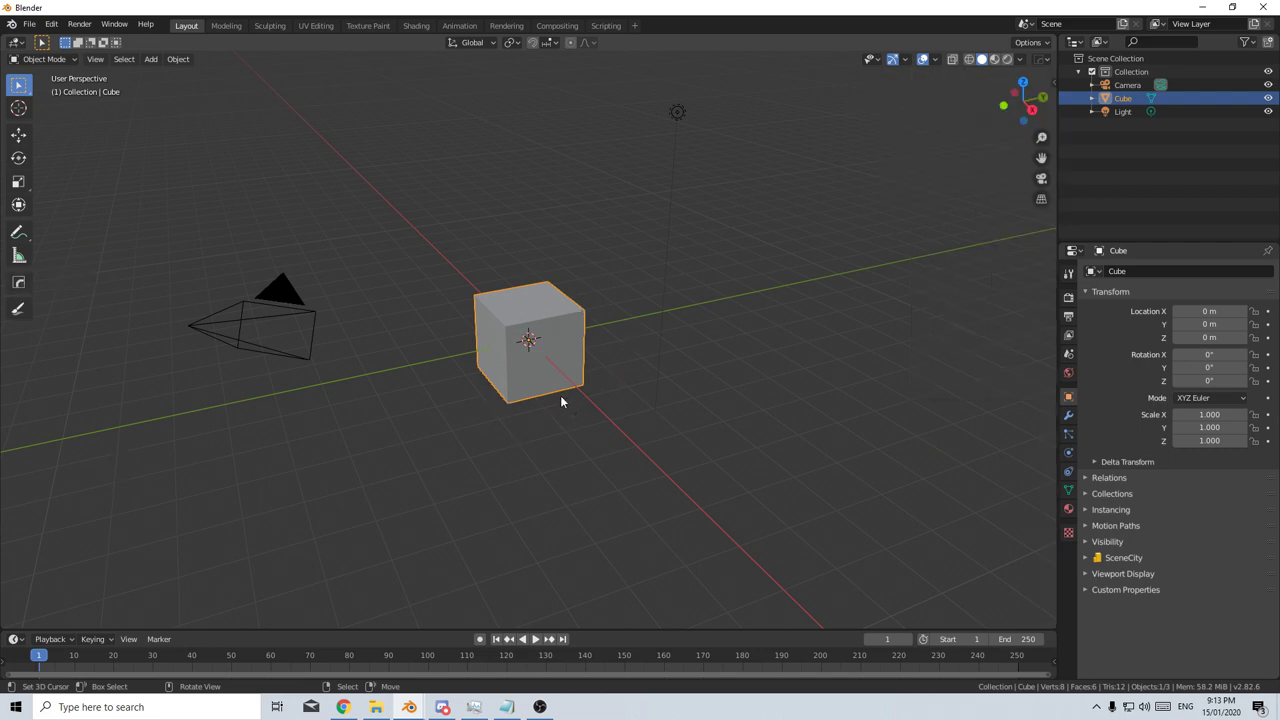
Step: Freely transform the cube to location about (1.3, 5.5, 2.0) m, rotation about (62, -40, 15)° and uniform scale about 4.47
key(g)
click(786, 305)
key(r)
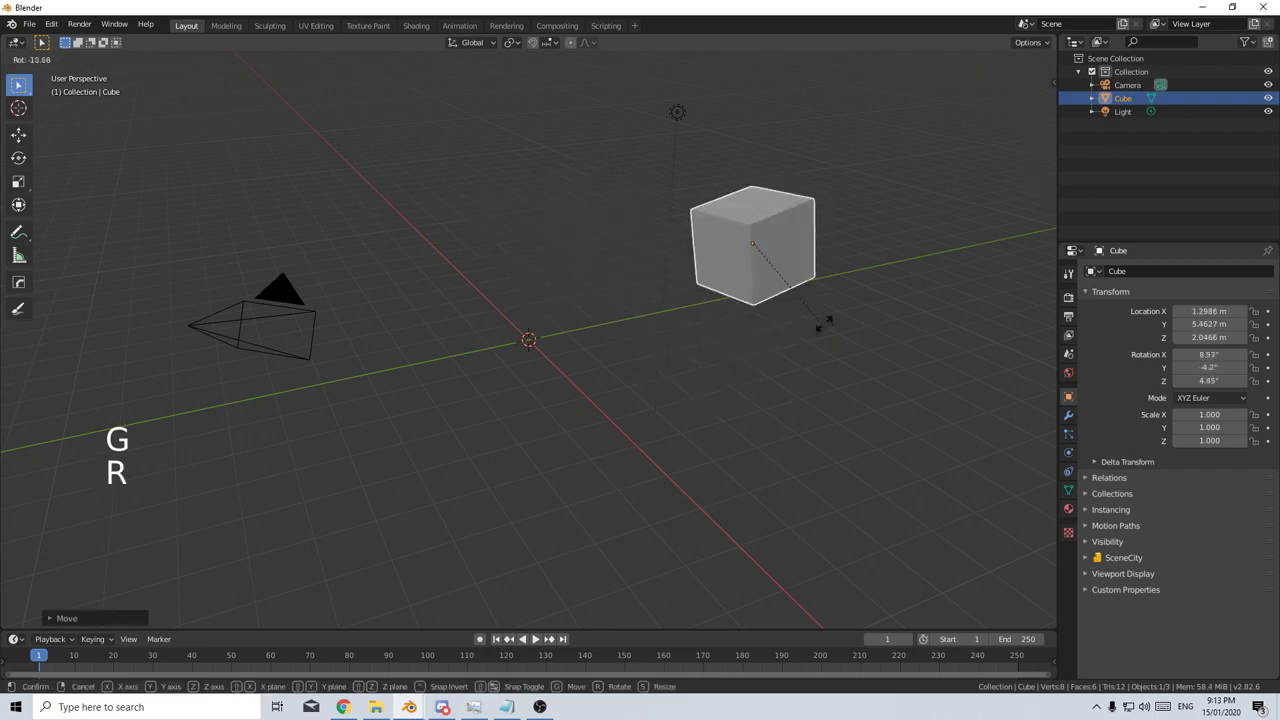
click(852, 211)
key(s)
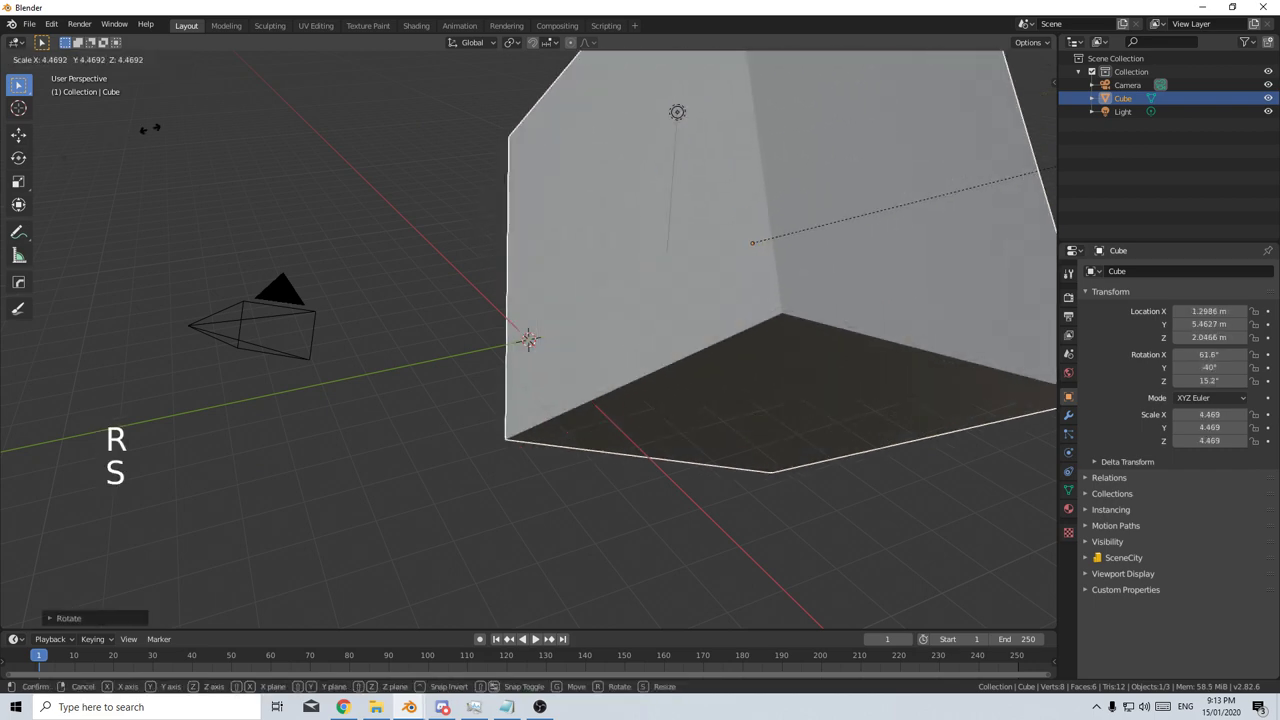
click(251, 252)
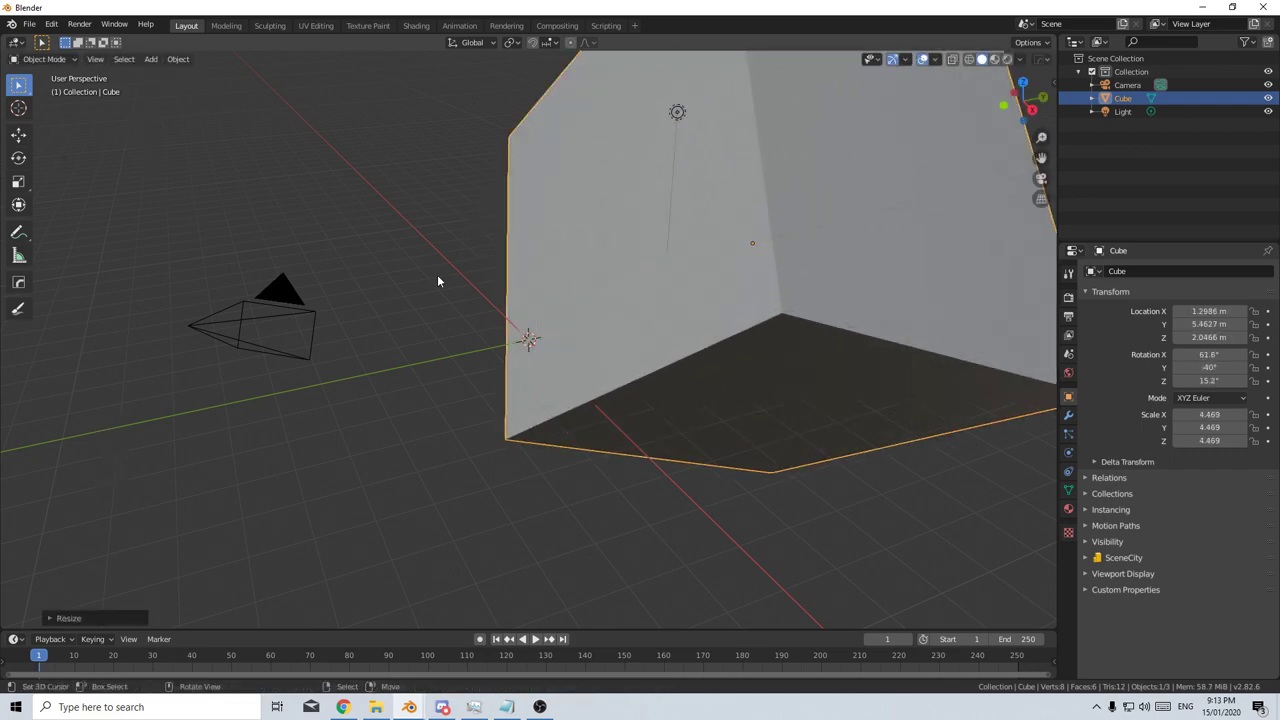
Step: Clear the cube's scale, rotation and location to their defaults
key(alt+s)
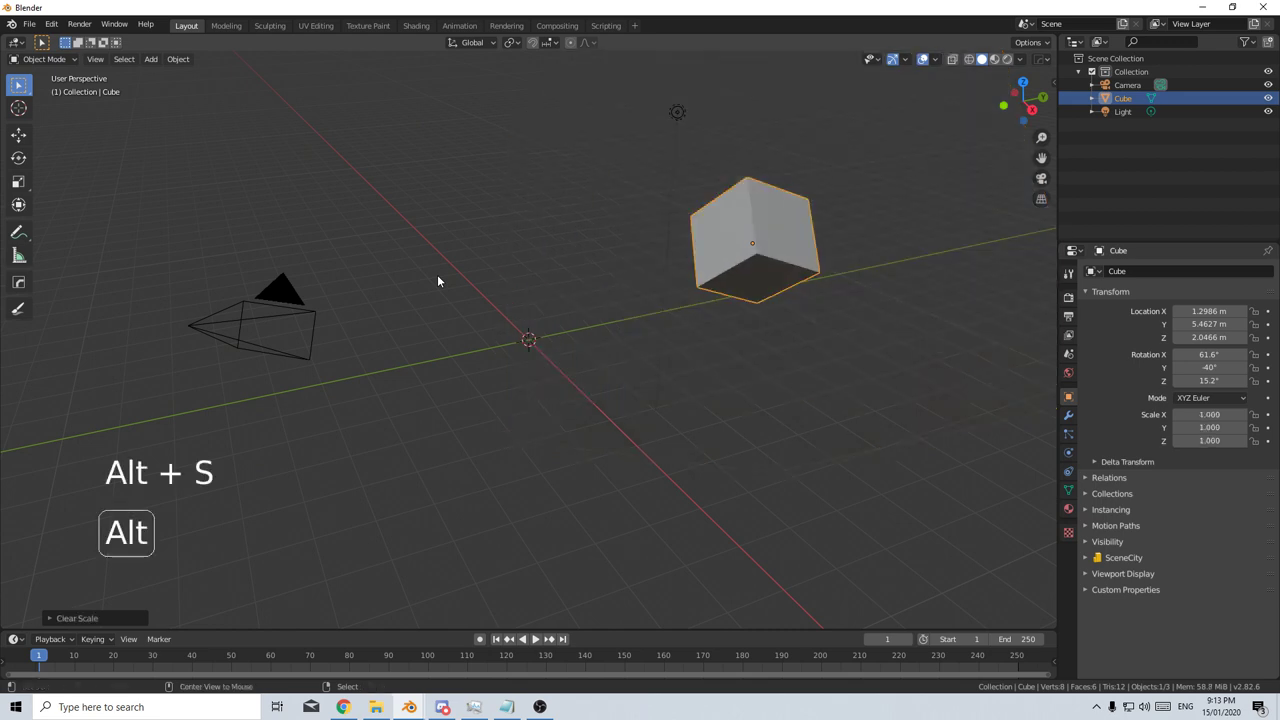
key(alt+r)
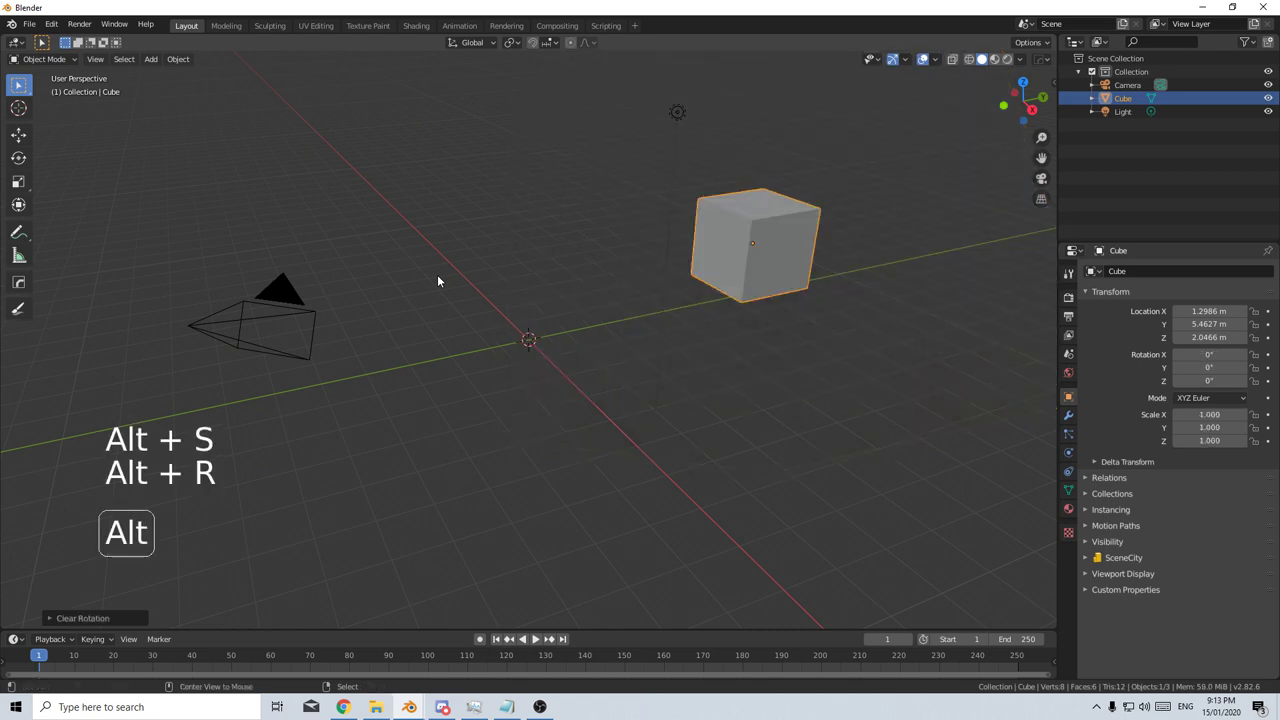
key(alt+g)
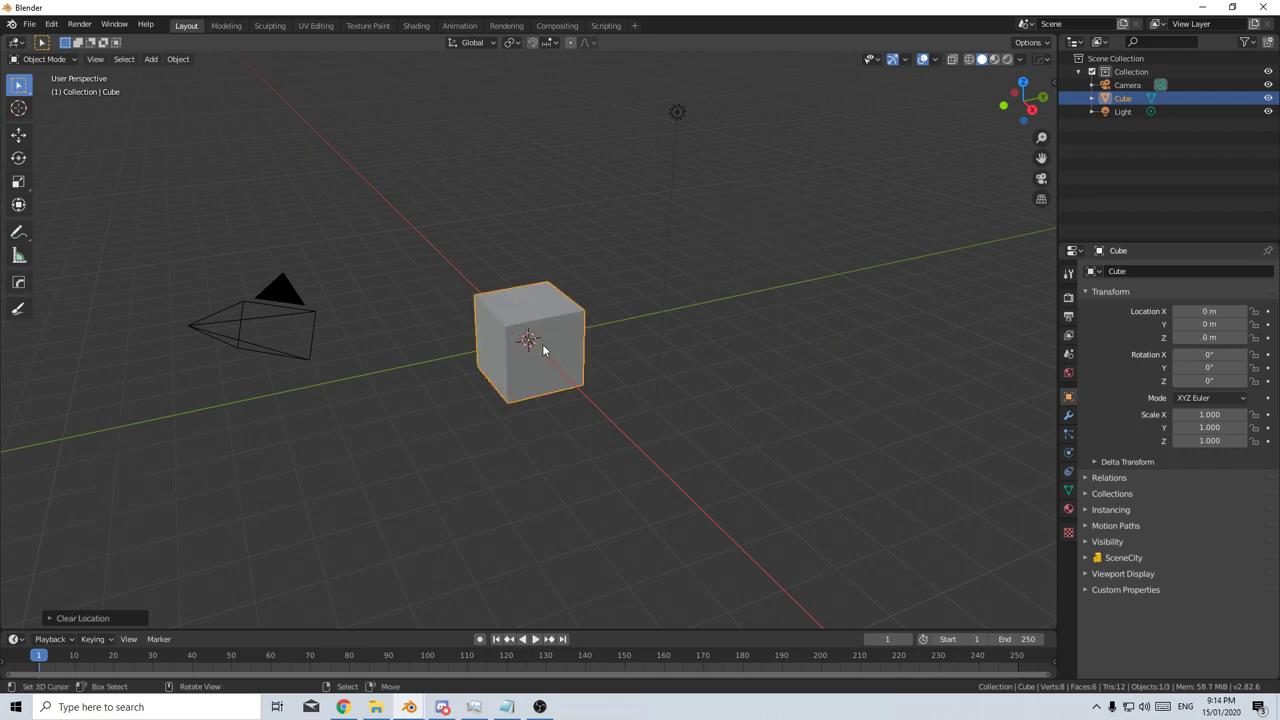
Step: Try moving the cube with the Y axis locked and with the X axis locked
key(g)
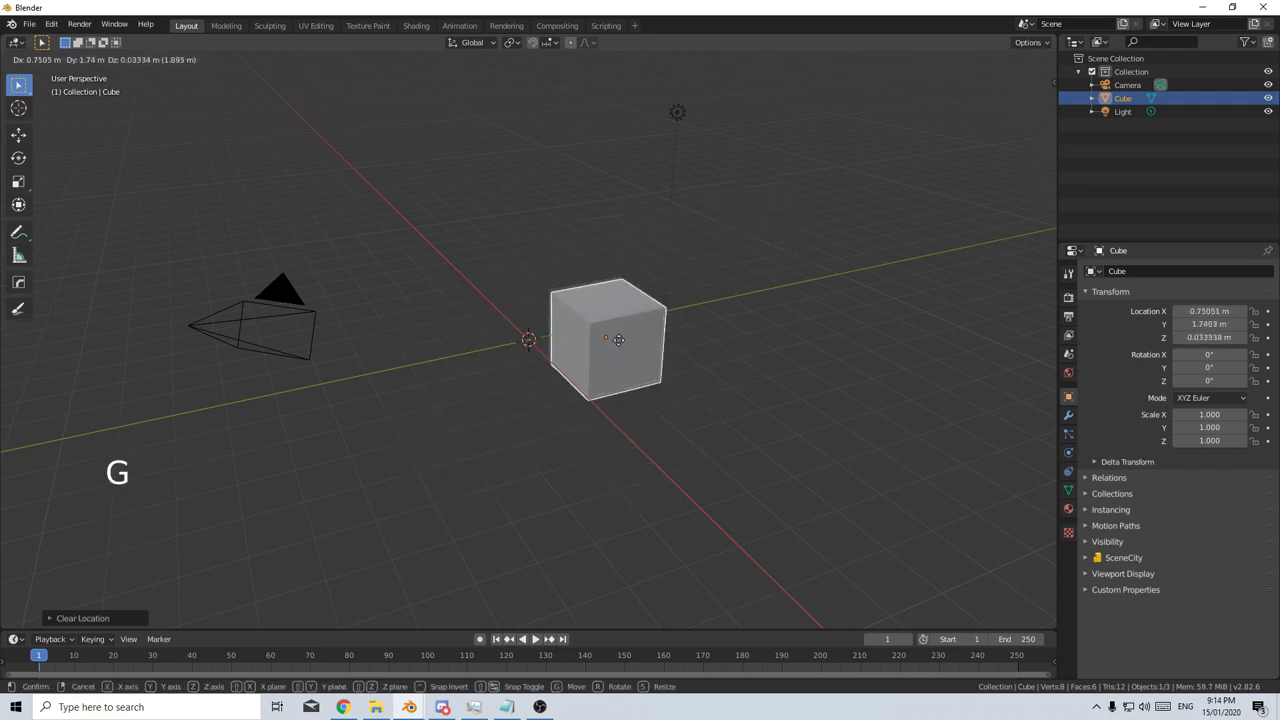
key(shift+y)
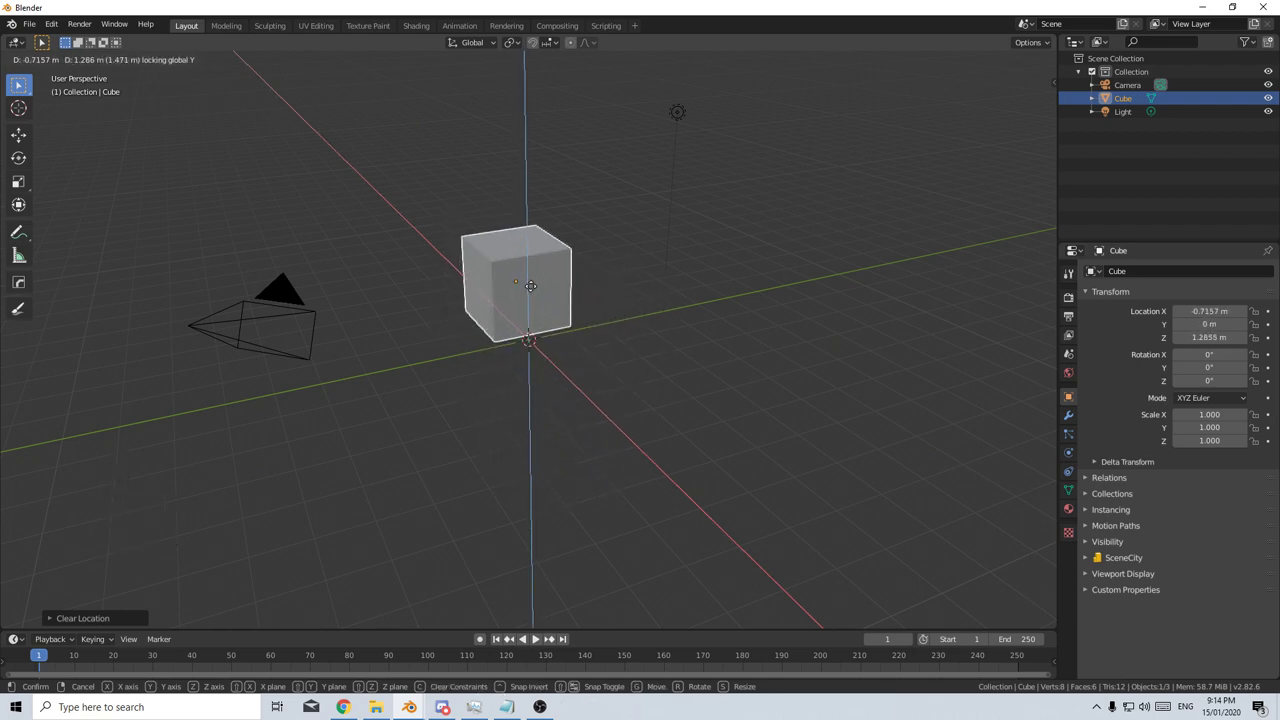
key(shift+x)
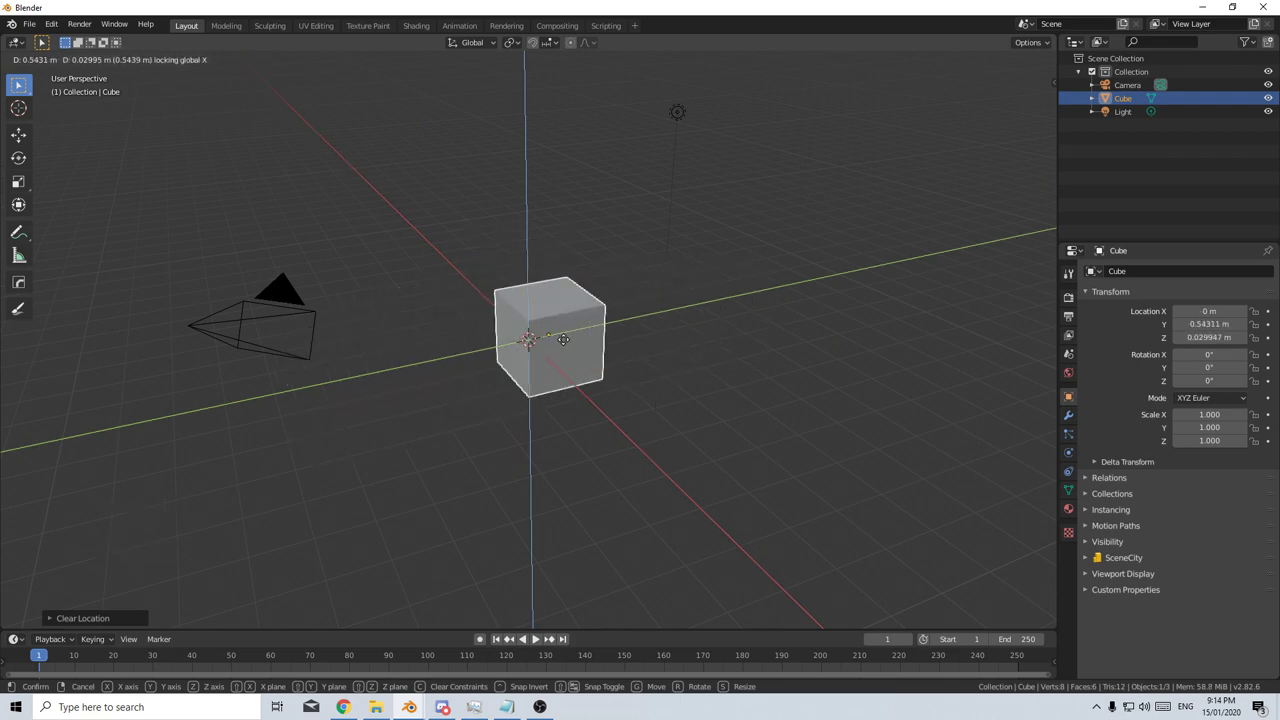
key(Escape)
Step: Try scaling the cube with the X axis locked, and try a free rotation
key(s)
key(shift+x)
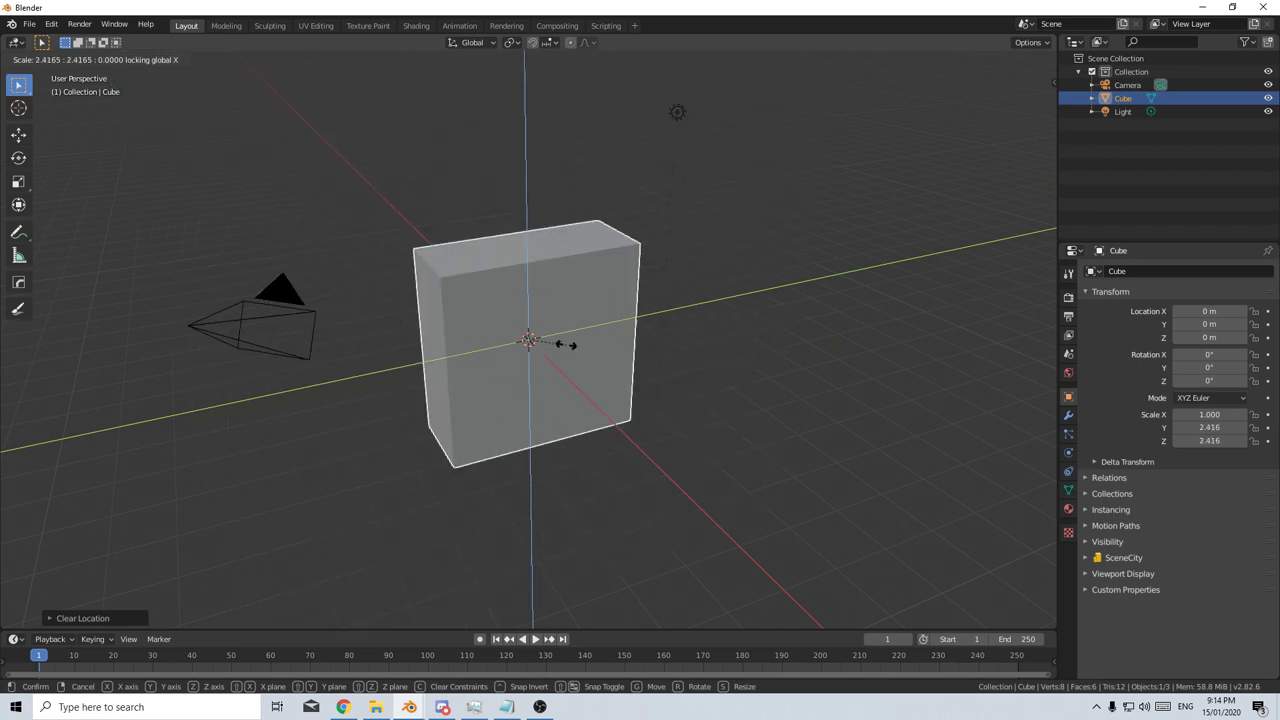
key(Escape)
key(r)
key(Escape)
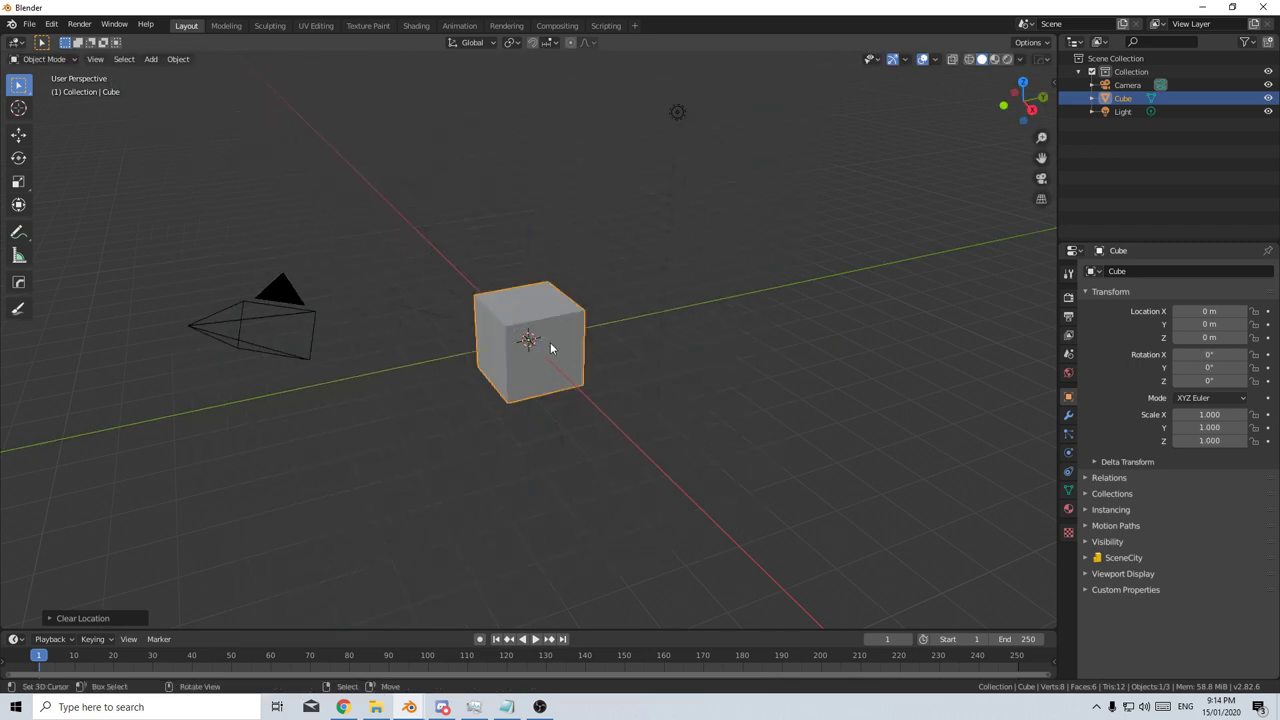
Step: Move the cube with increment snapping to X 1 m, Y 2 m, Z 0 m
key(g)
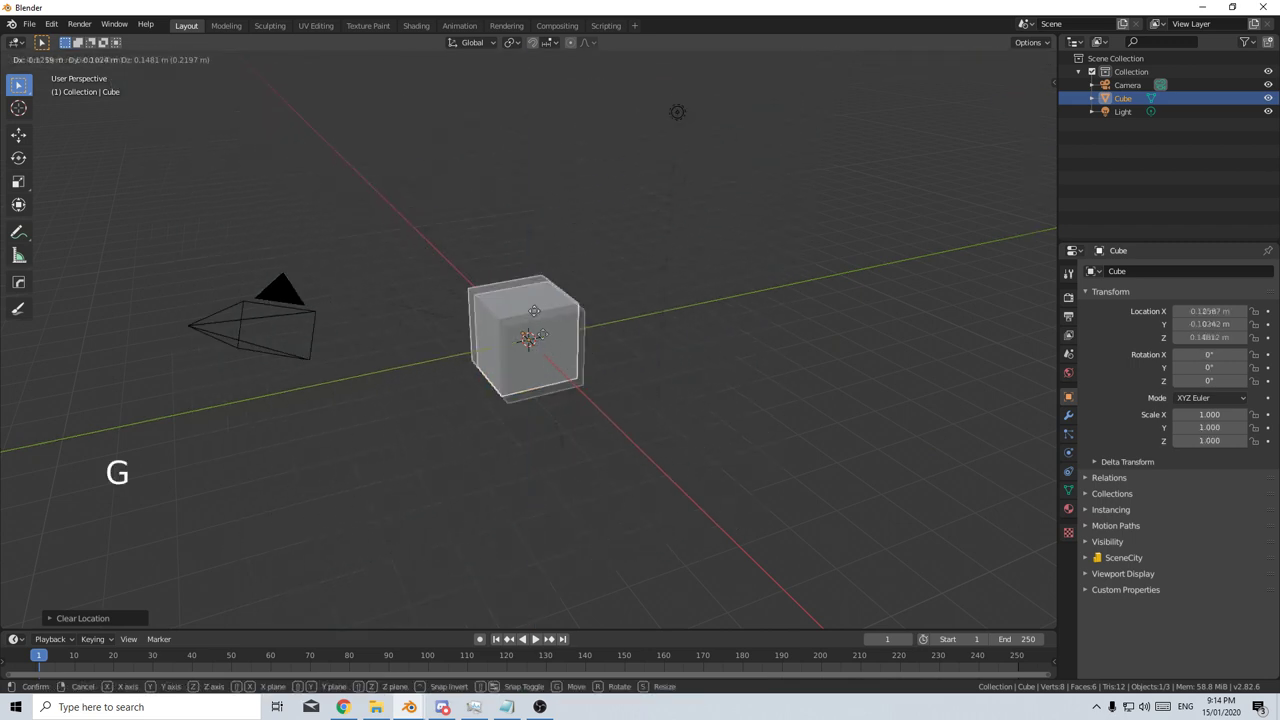
key(ctrl)
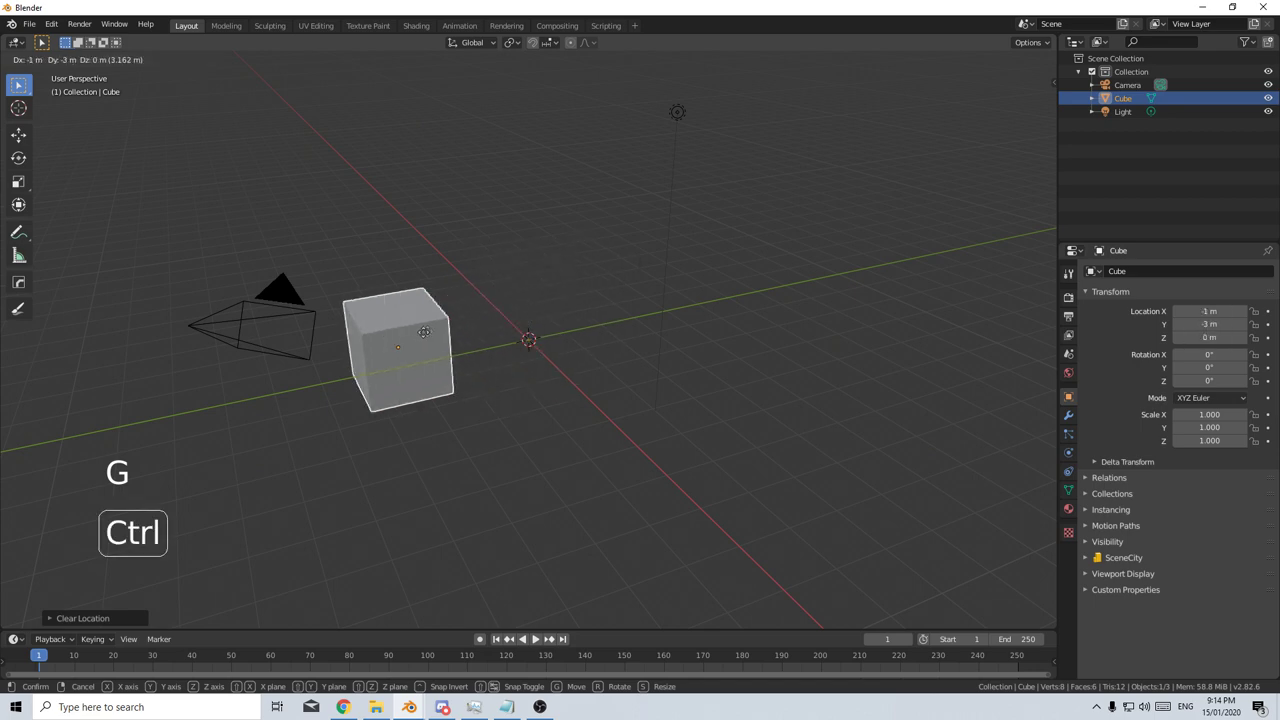
click(624, 360)
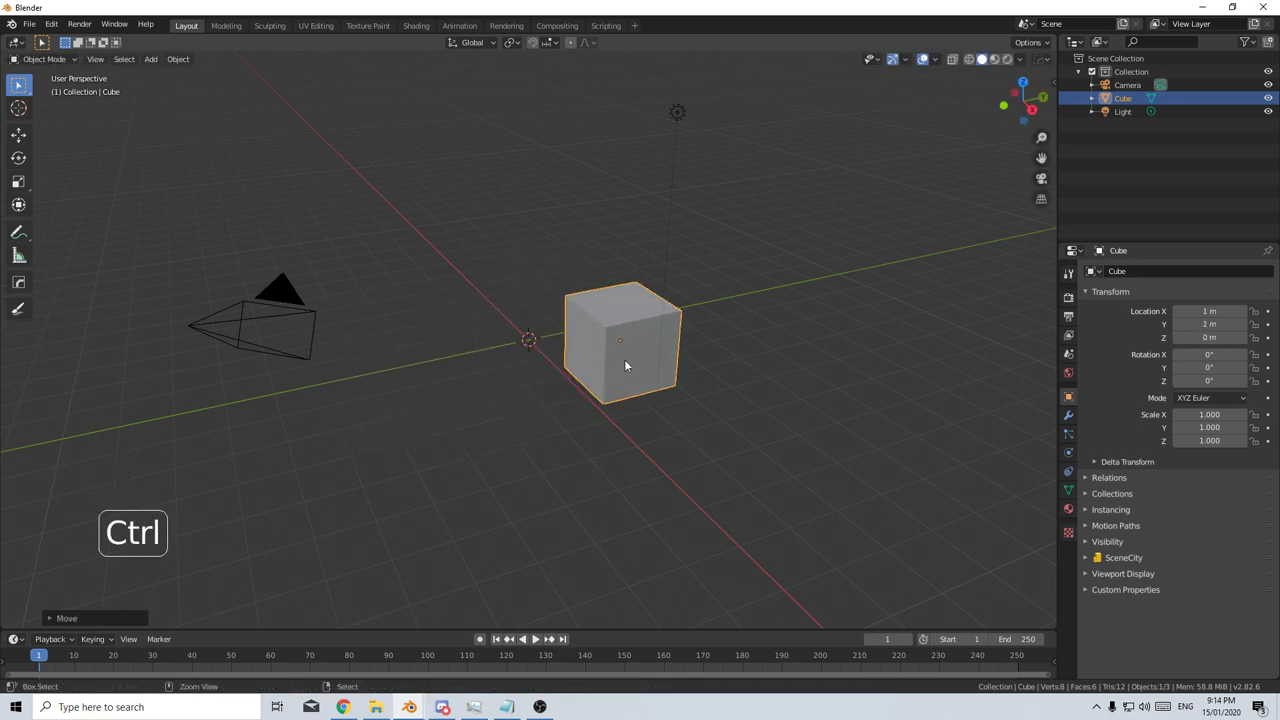
Step: Open the snapping options, and clear the cube's location
click(553, 42)
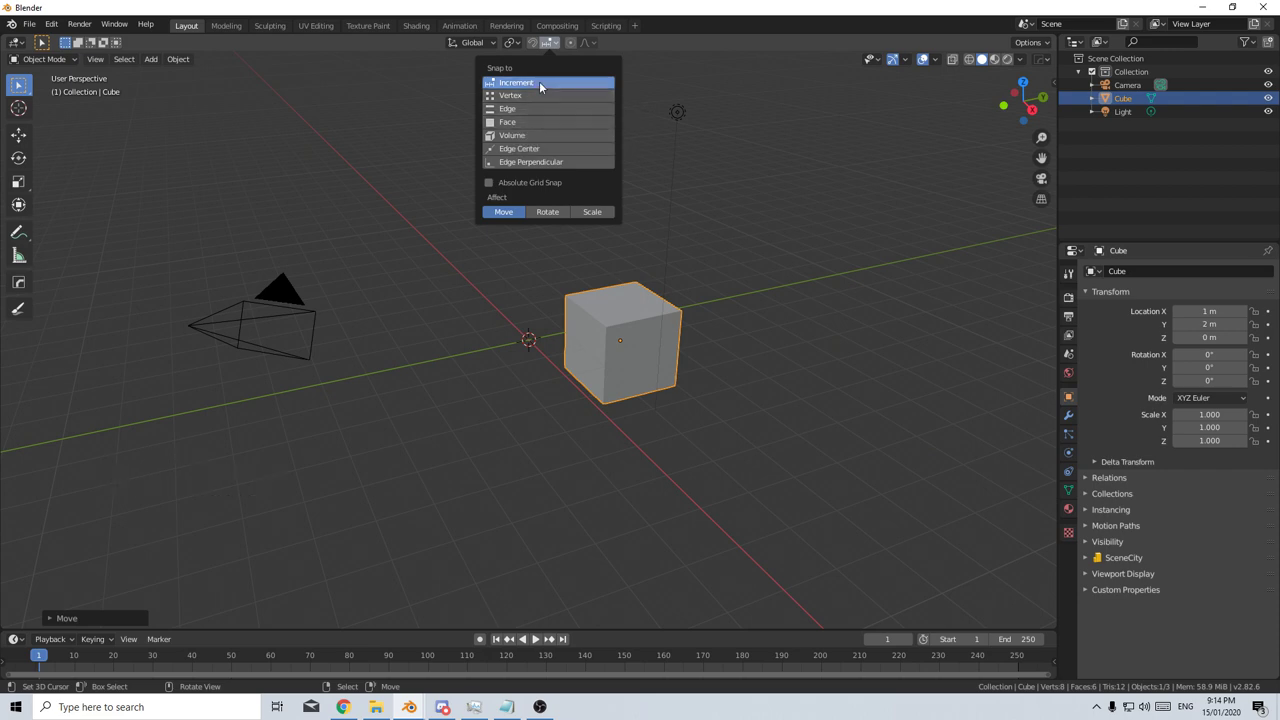
key(alt+g)
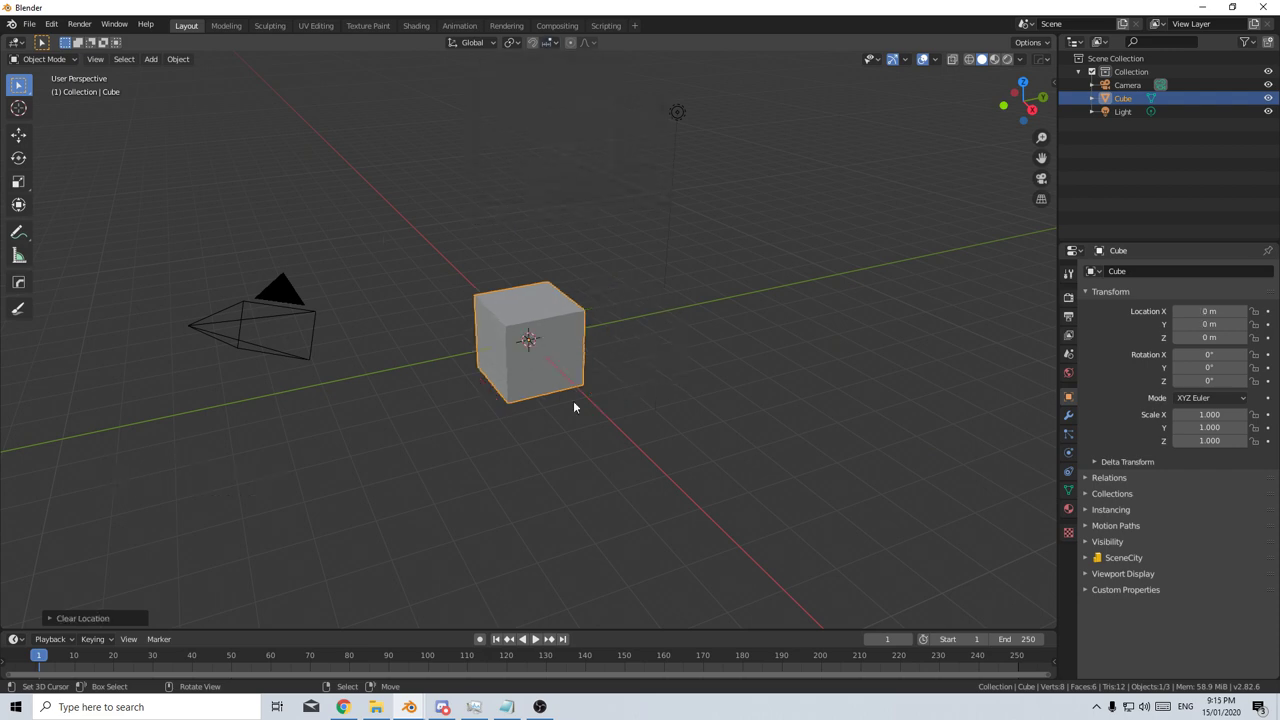
Step: Examine the cube from another angle, at varying distances and with the view shifted
mouse_move(571, 406)
middle_down()
mouse_move(609, 403)
mouse_move(631, 431)
mouse_move(592, 408)
middle_up()
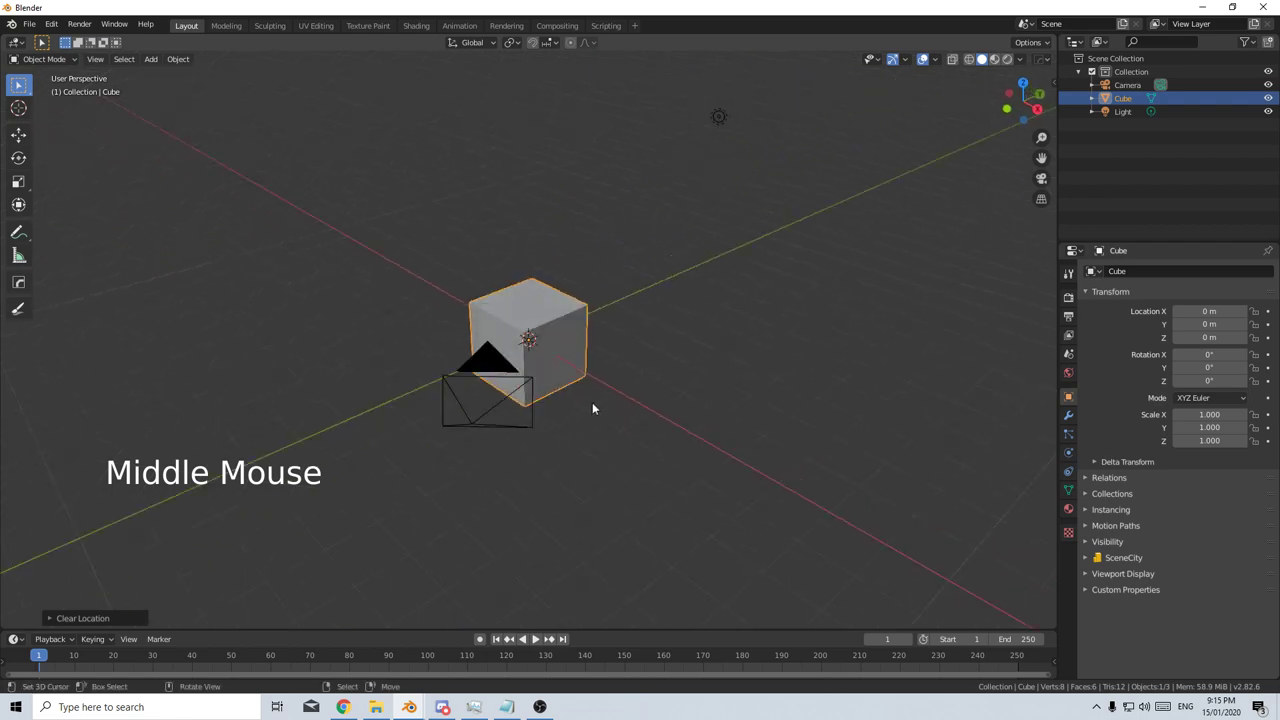
scroll(592, 408, up, 5)
scroll(592, 408, down, 4)
scroll(592, 408, up, 5)
scroll(592, 408, down, 4)
scroll(592, 408, up, 3)
scroll(592, 408, down, 2)
scroll(592, 408, up, 2)
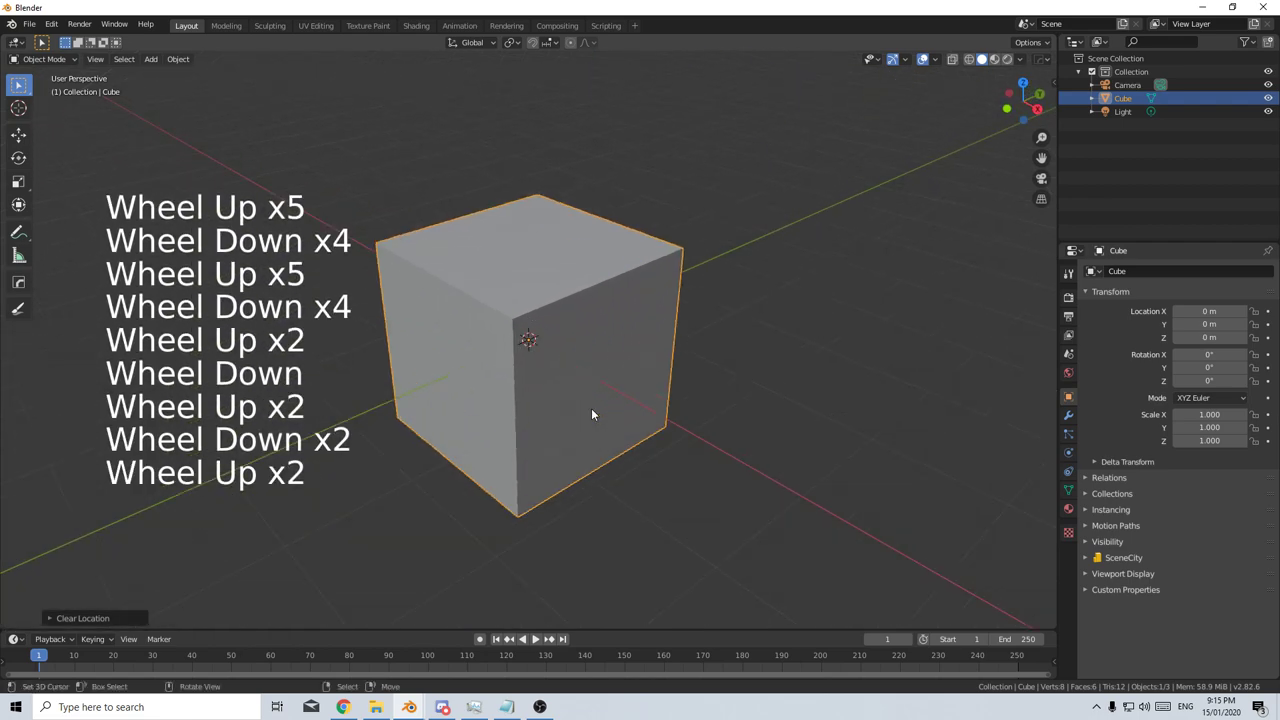
key(shift)
shift+middle_drag(591, 414, 342, 285)
Step: In Edit Mode with face selection, extrude the cube's front face outward about 1.6 m
key(Tab)
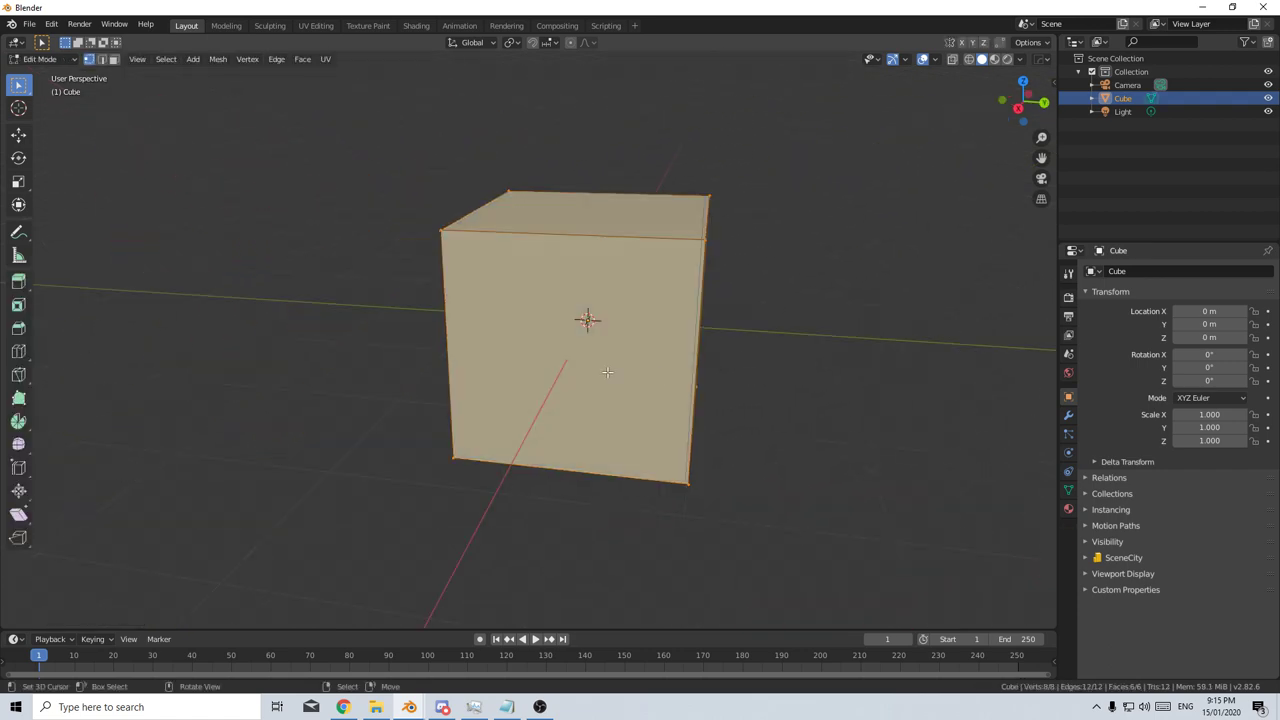
key(1)
key(2)
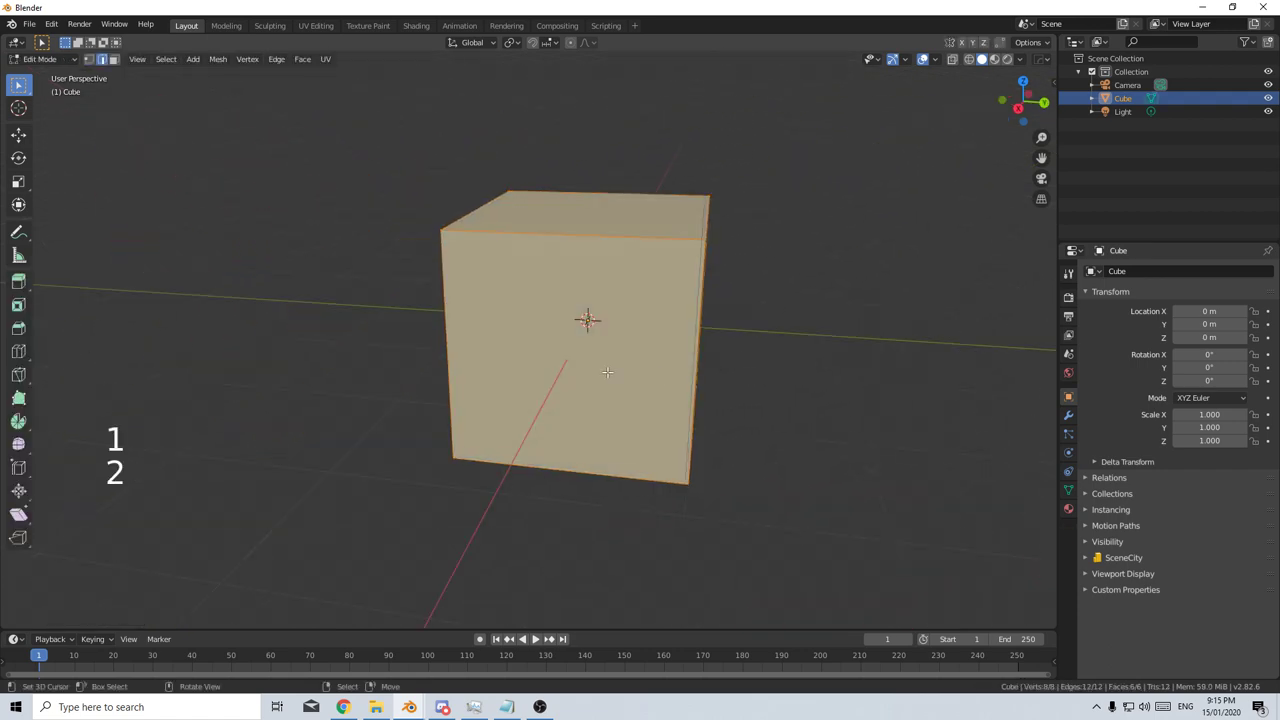
key(3)
right_click(607, 372)
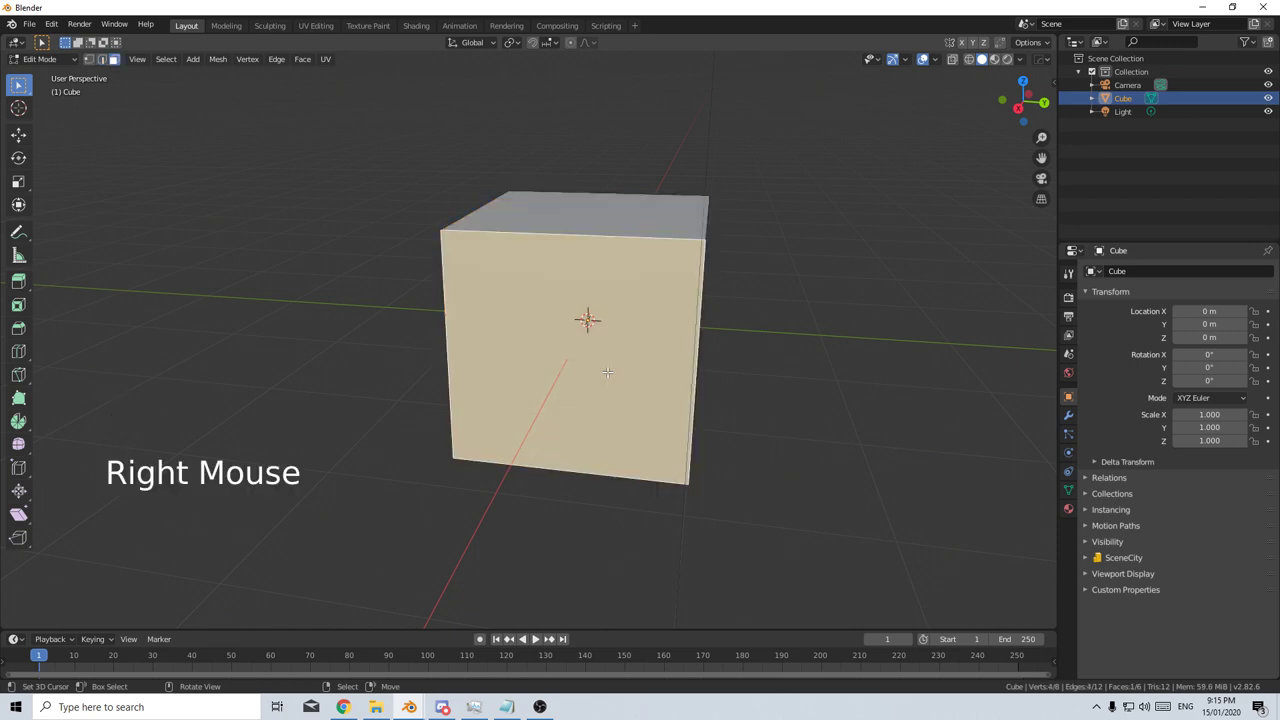
key(e)
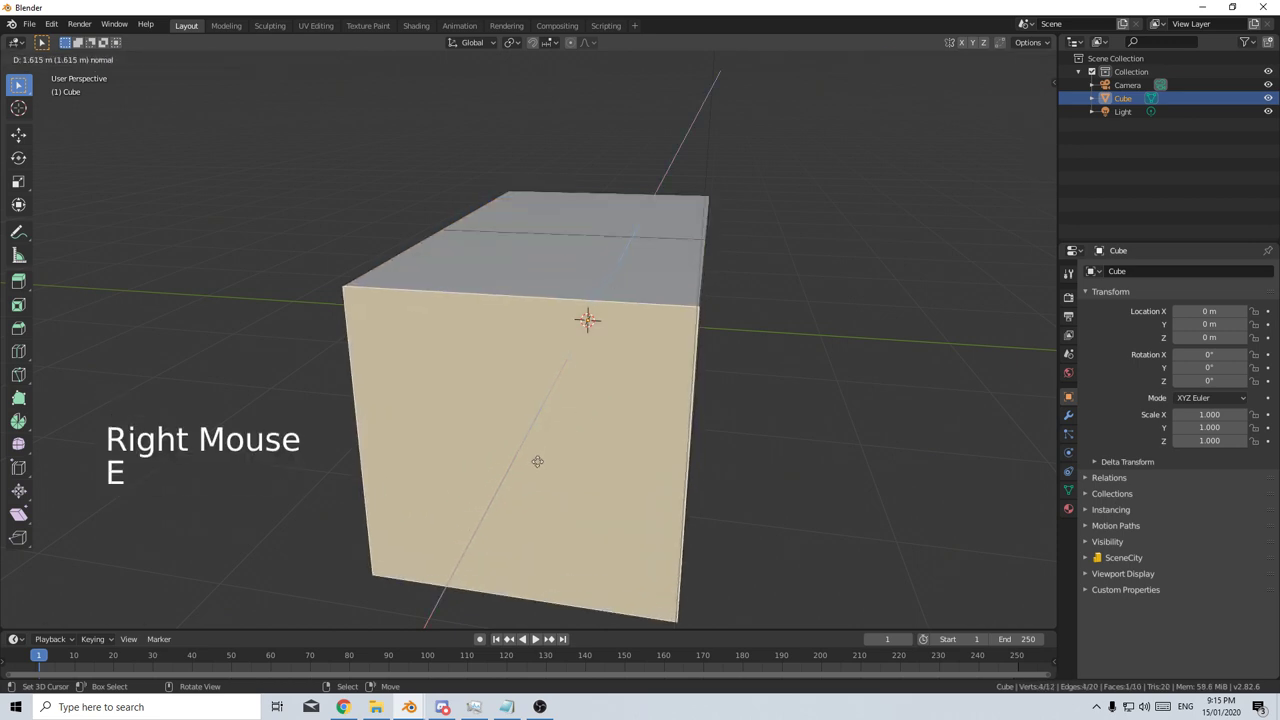
click(535, 460)
Step: Add a single centred loop cut running lengthwise along the extruded box
key(ctrl+r)
click(548, 283)
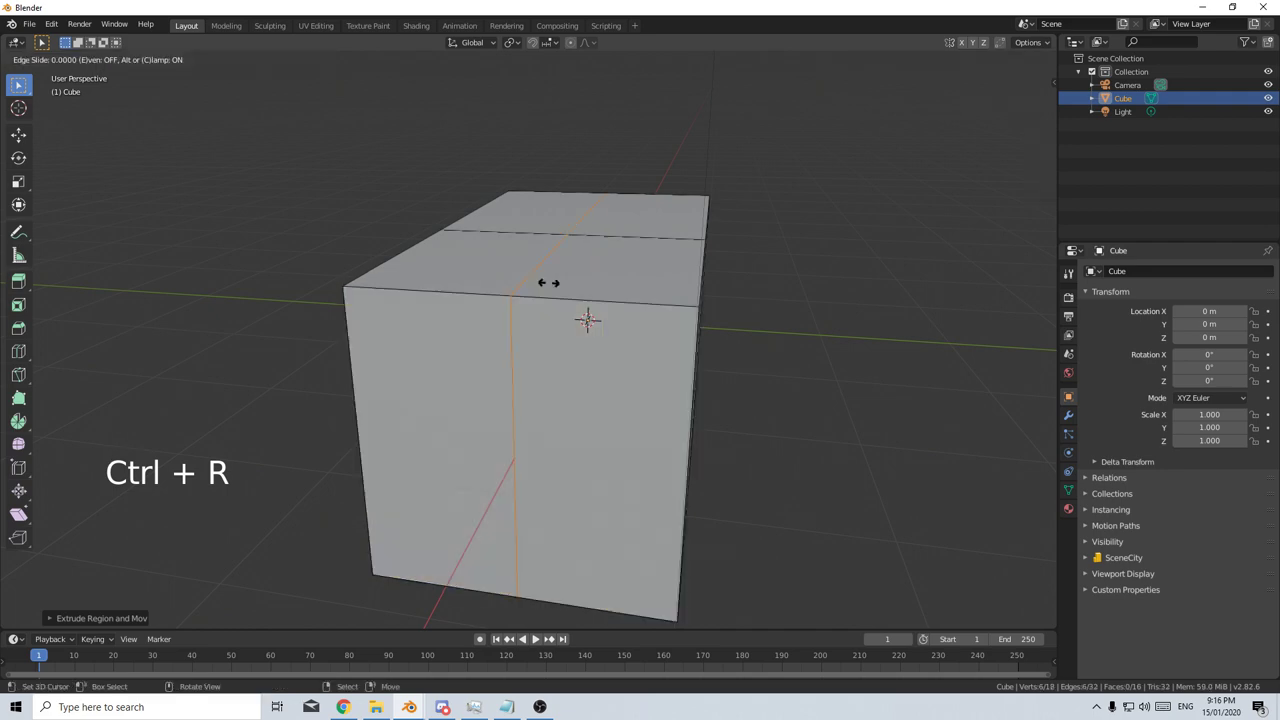
right_click(548, 283)
Step: Add 16 evenly spaced loop cuts running lengthwise along the extruded box
key(ctrl+r)
scroll(537, 284, up, 11)
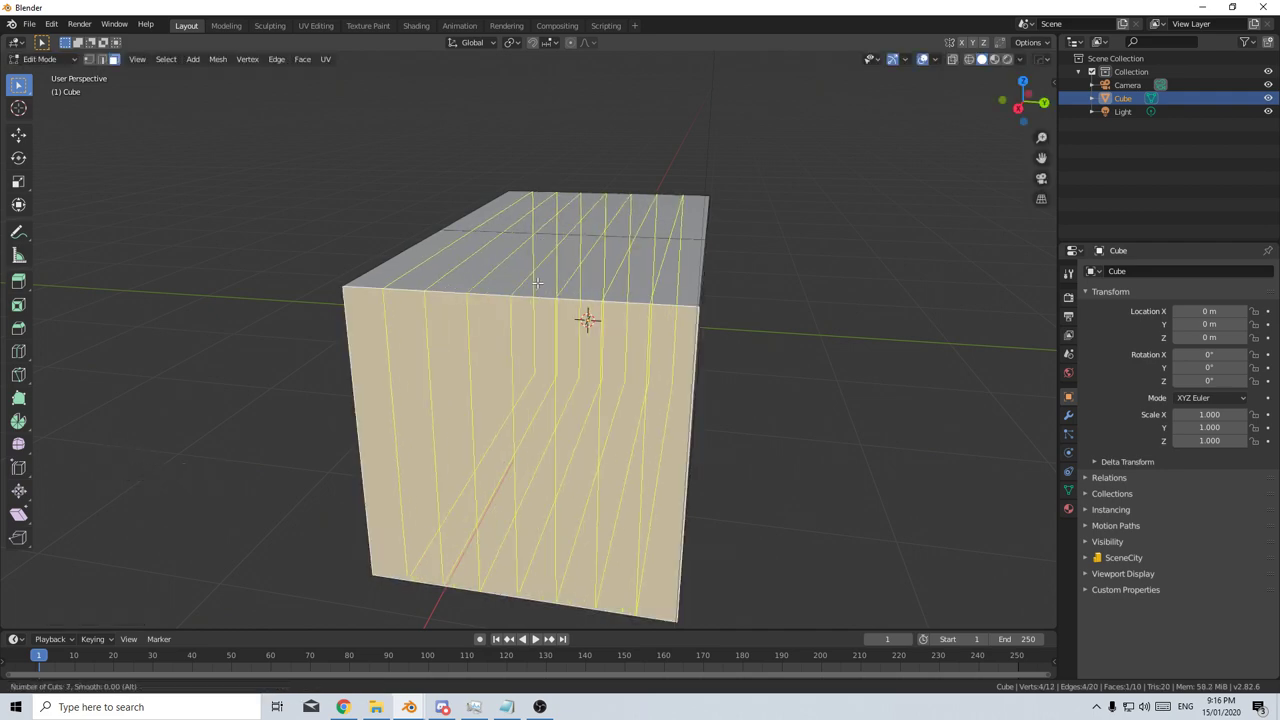
scroll(537, 284, up, 4)
click(537, 284)
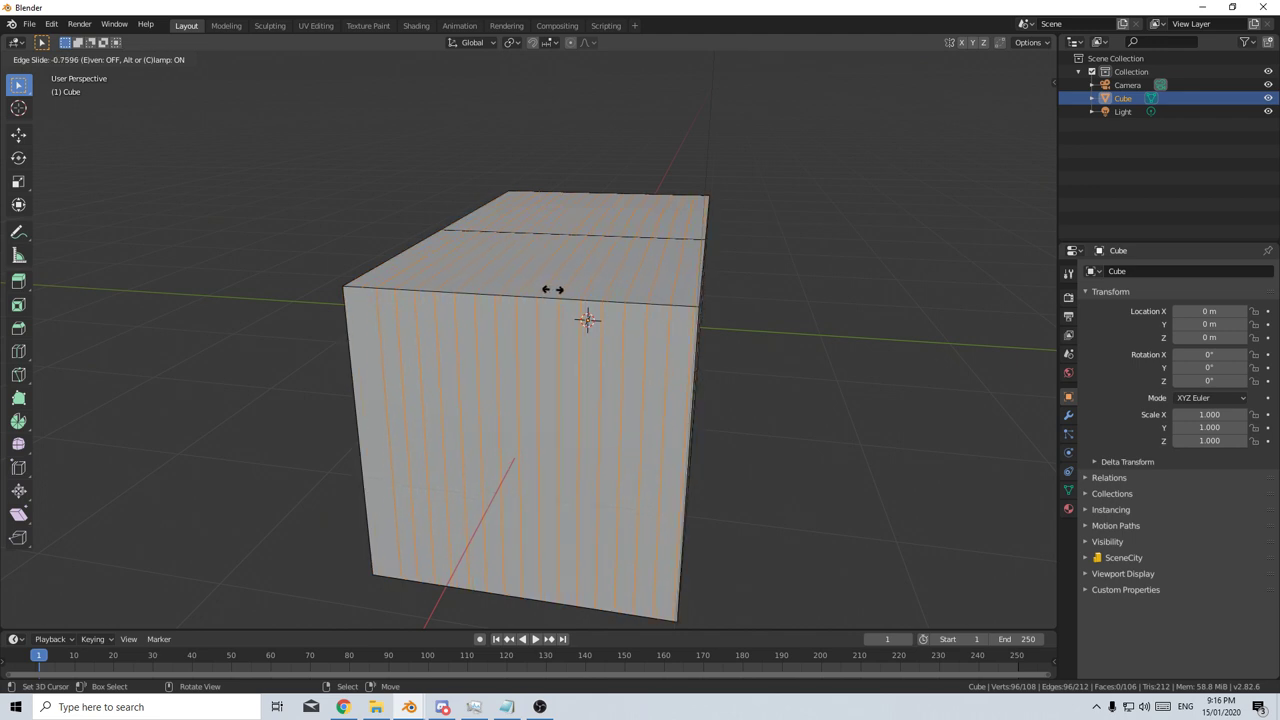
click(553, 290)
Step: In vertex selection mode, circle-select a row of vertices along the box's top front edge, and box-select the area around them
key(1)
click(588, 375)
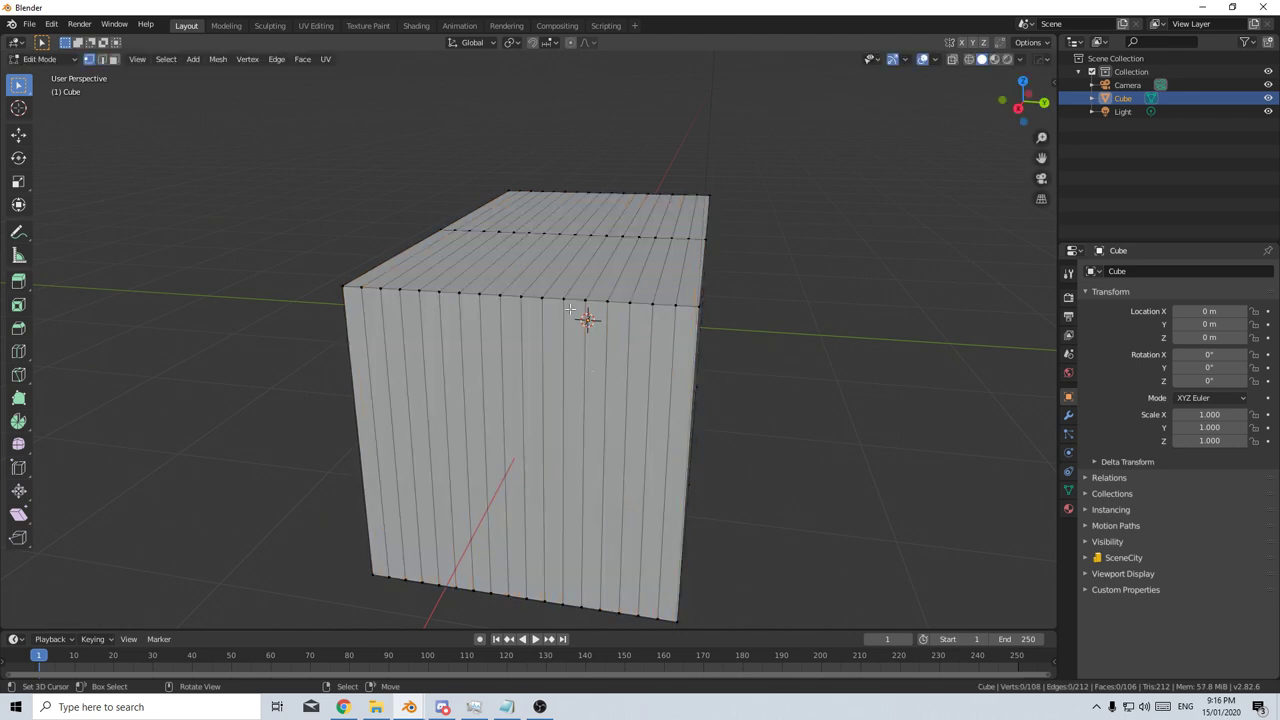
right_click(565, 300)
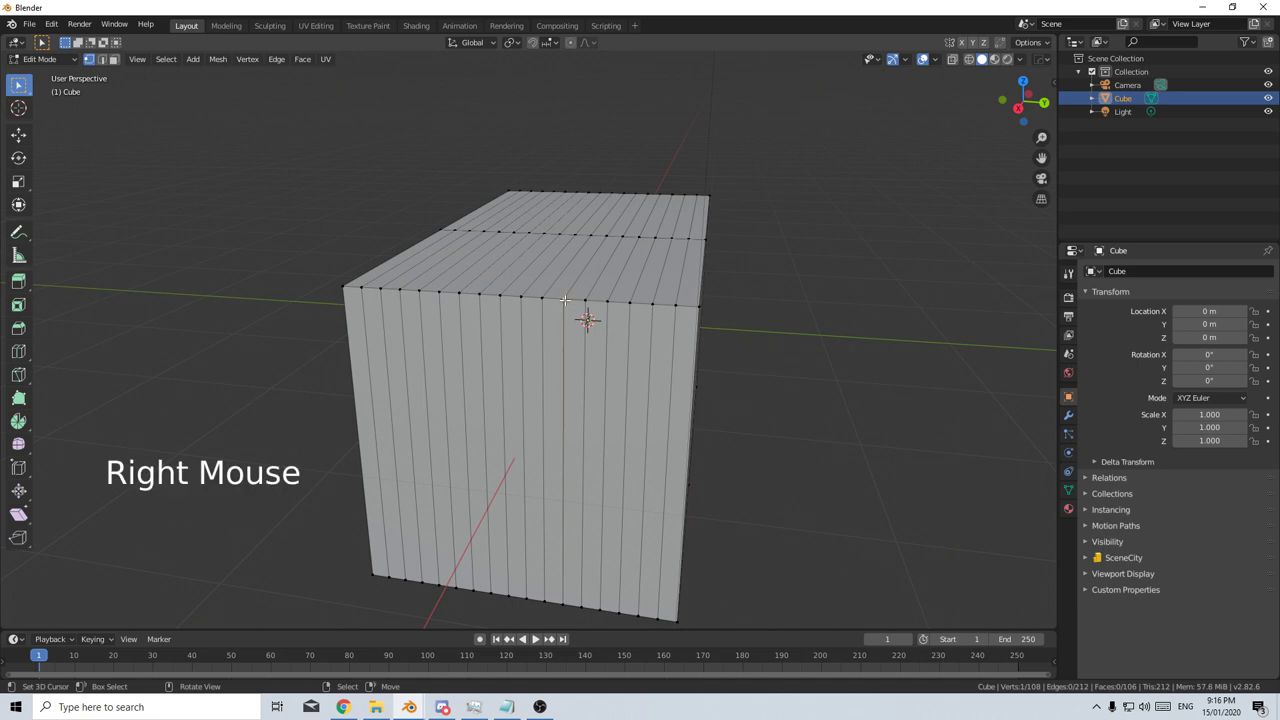
key(c)
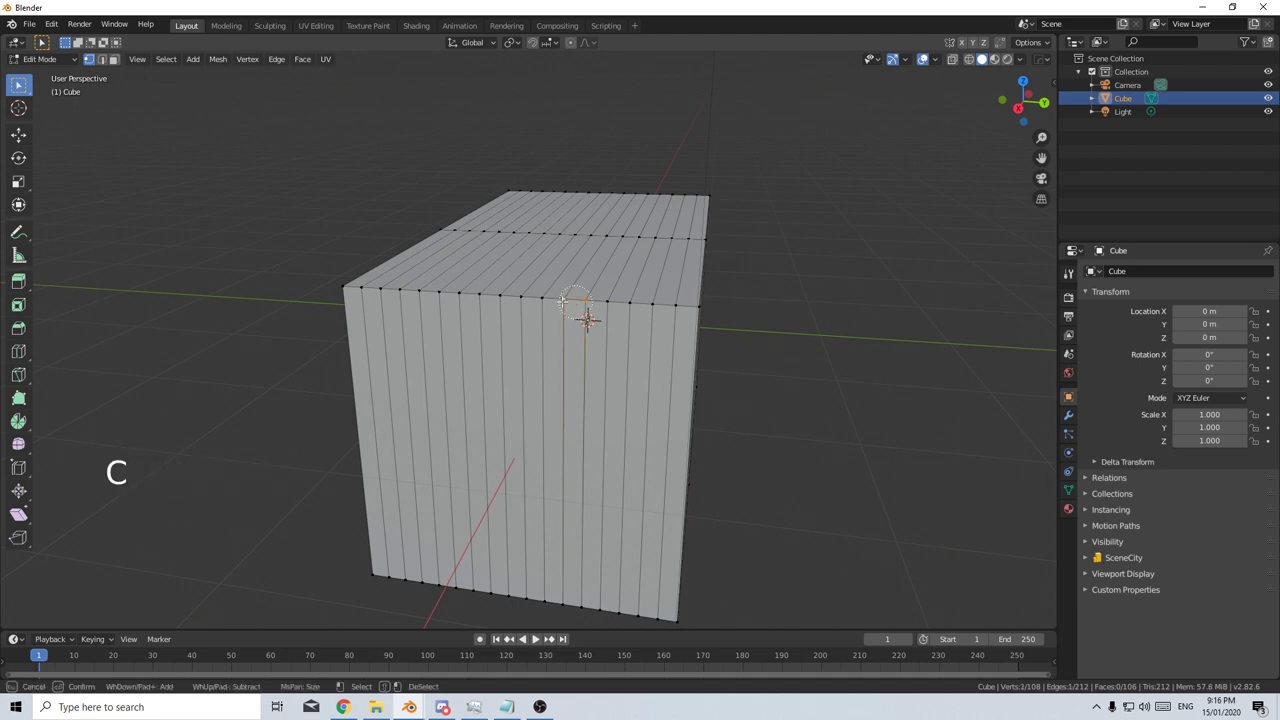
drag(566, 298, 423, 292)
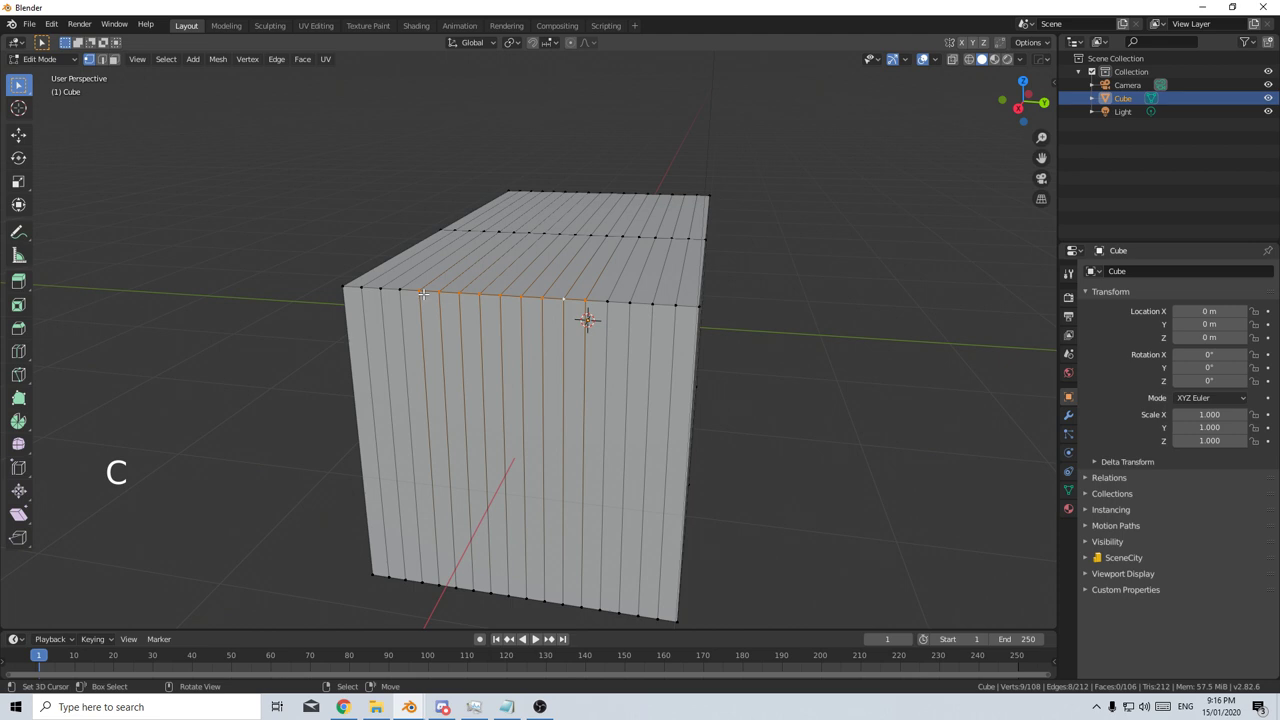
key(b)
drag(414, 184, 612, 367)
Step: Select a single vertex near the middle of the top front edge and repeatedly grow the selection outward from it
right_click(567, 317)
key(ctrl)
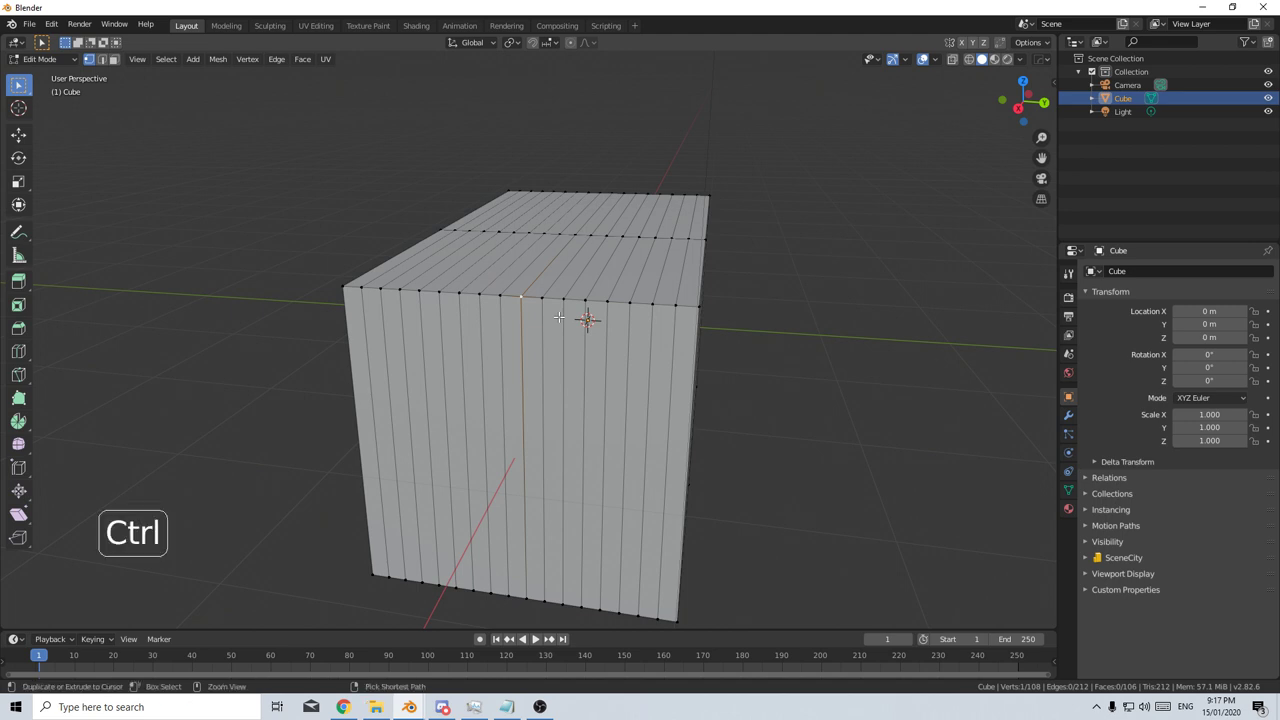
key(ctrl+KP_Add)
key(ctrl+KP_Add)
key(ctrl+KP_Add)
key(ctrl+KP_Add)
key(ctrl+KP_Add)
key(ctrl+KP_Add)
key(ctrl+KP_Add)
key(ctrl+KP_Add)
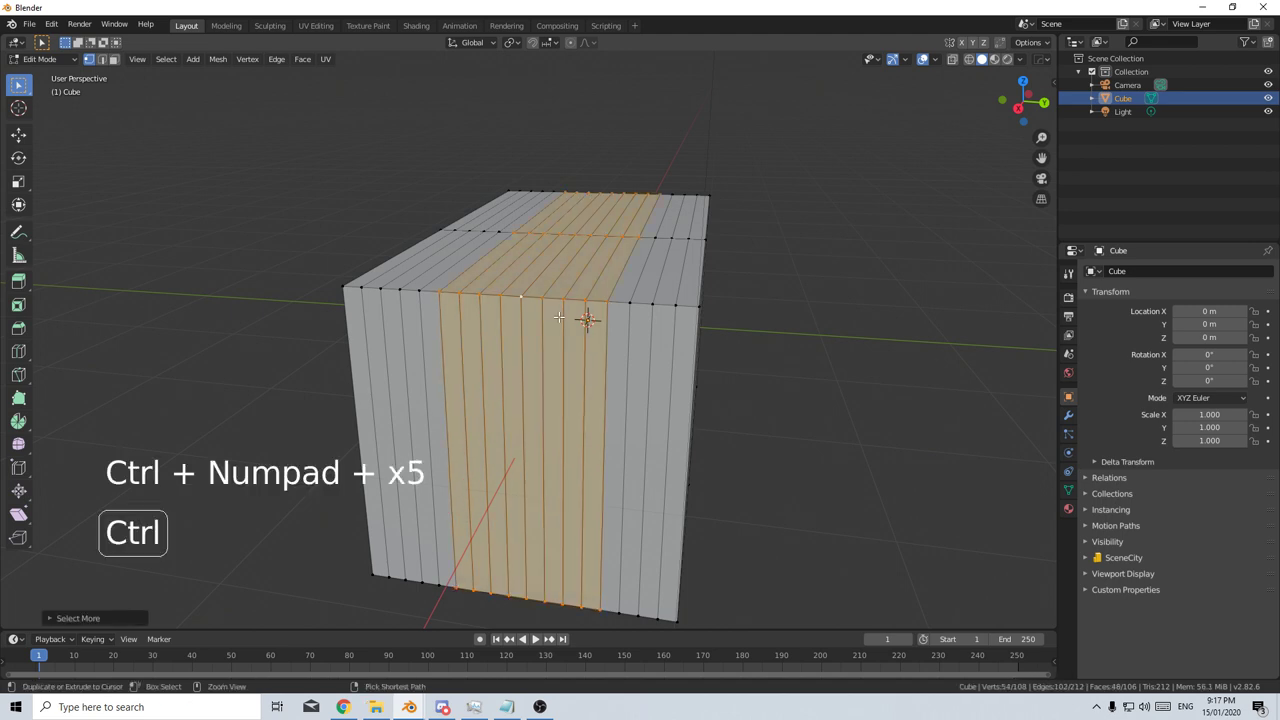
key(ctrl+KP_Add)
Step: Repeatedly shrink the grown selection back toward its starting vertex
key(ctrl+KP_Subtract)
key(ctrl+KP_Subtract)
key(ctrl+KP_Subtract)
key(ctrl+KP_Subtract)
key(ctrl+KP_Subtract)
key(ctrl+KP_Subtract)
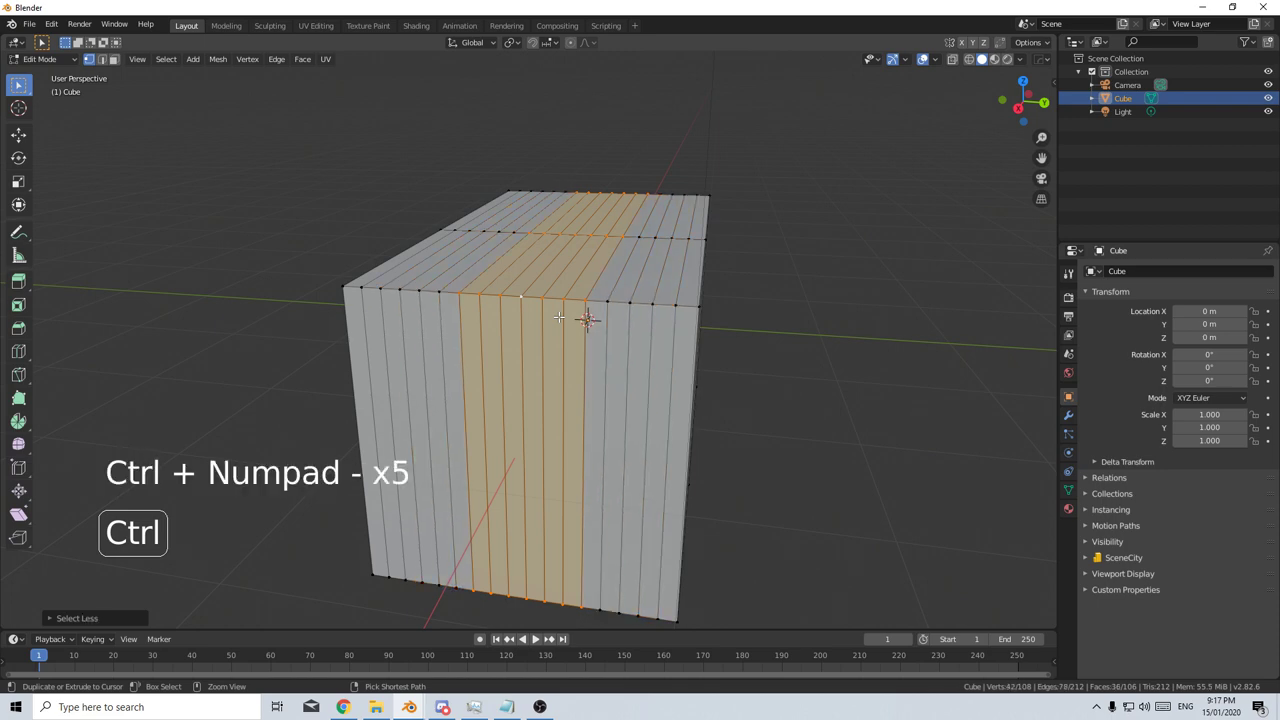
key(ctrl+KP_Subtract)
key(ctrl+KP_Subtract)
key(ctrl+KP_Subtract)
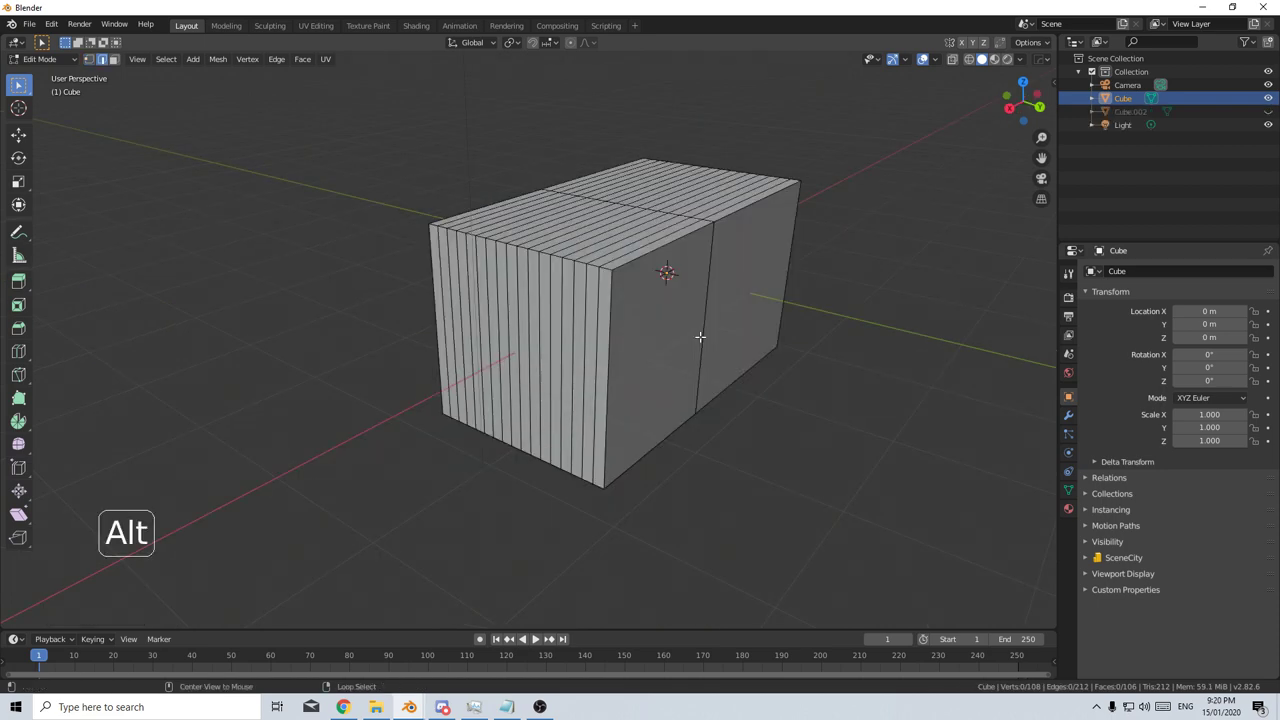
Step: Try to rip the box apart along the edge loop around its middle
alt+right_click(700, 337)
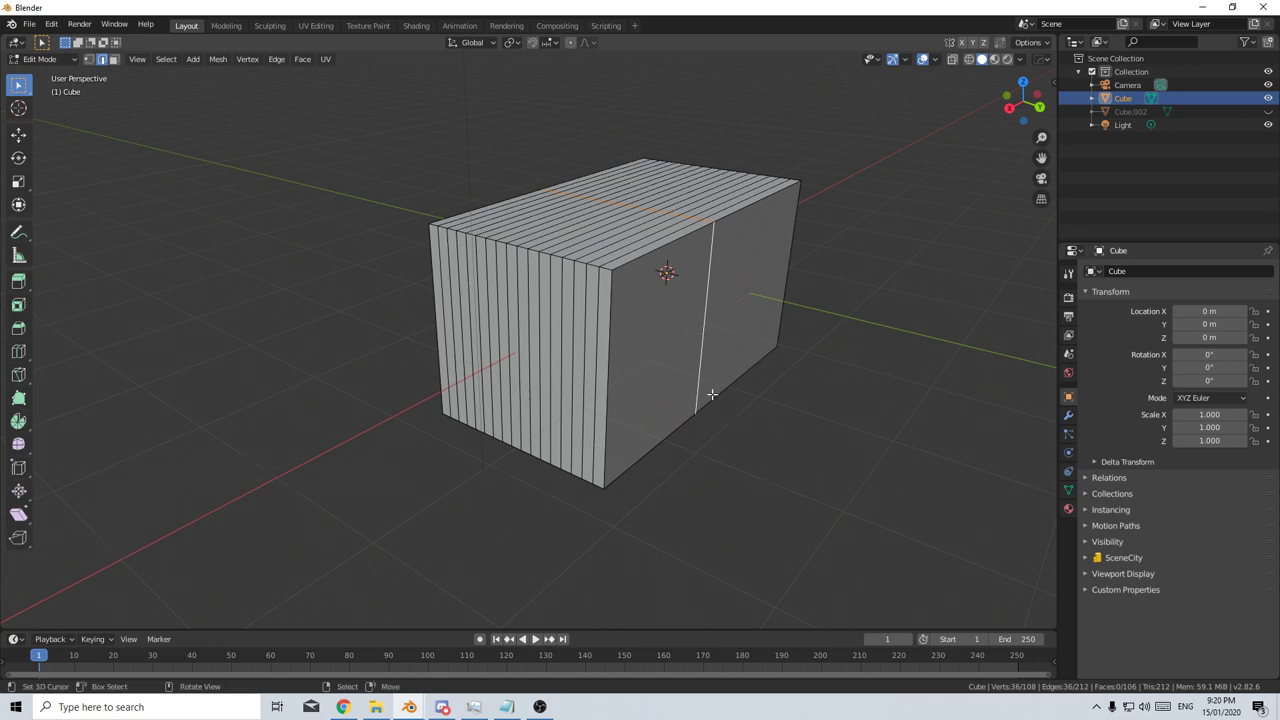
key(v)
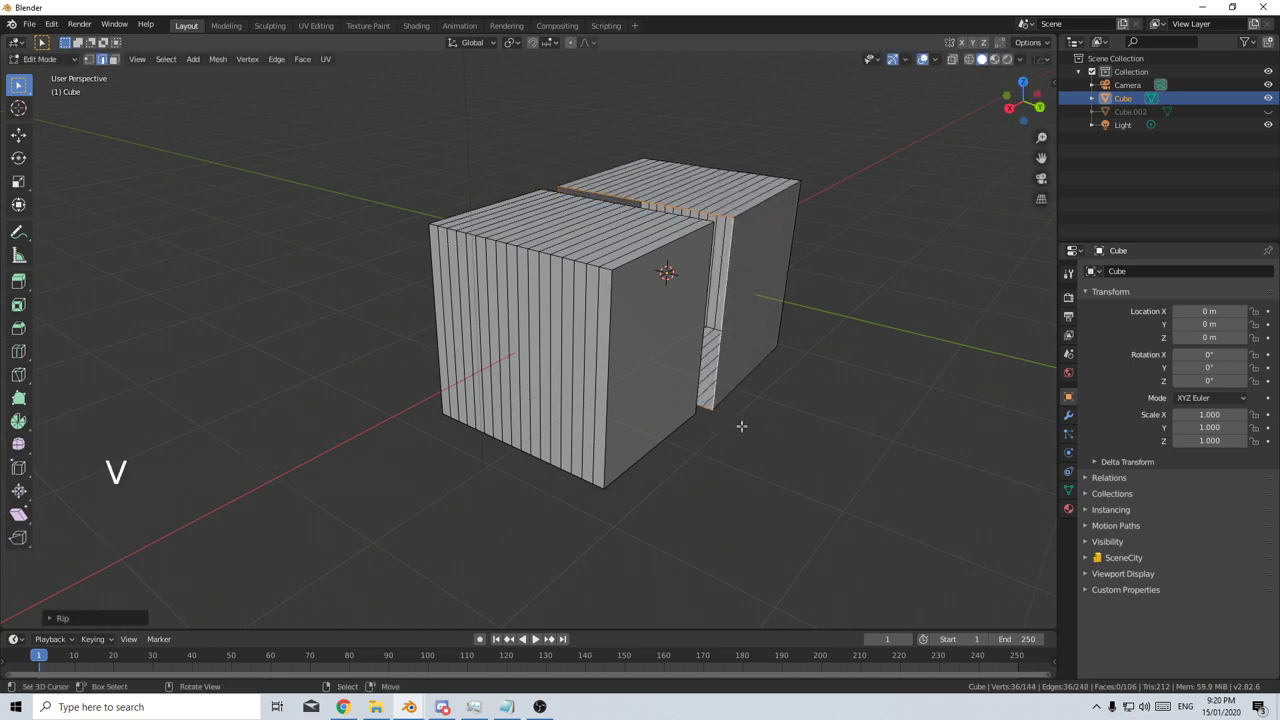
key(Escape)
Step: Knife a straight diagonal cut across the box's top and long side face
key(k)
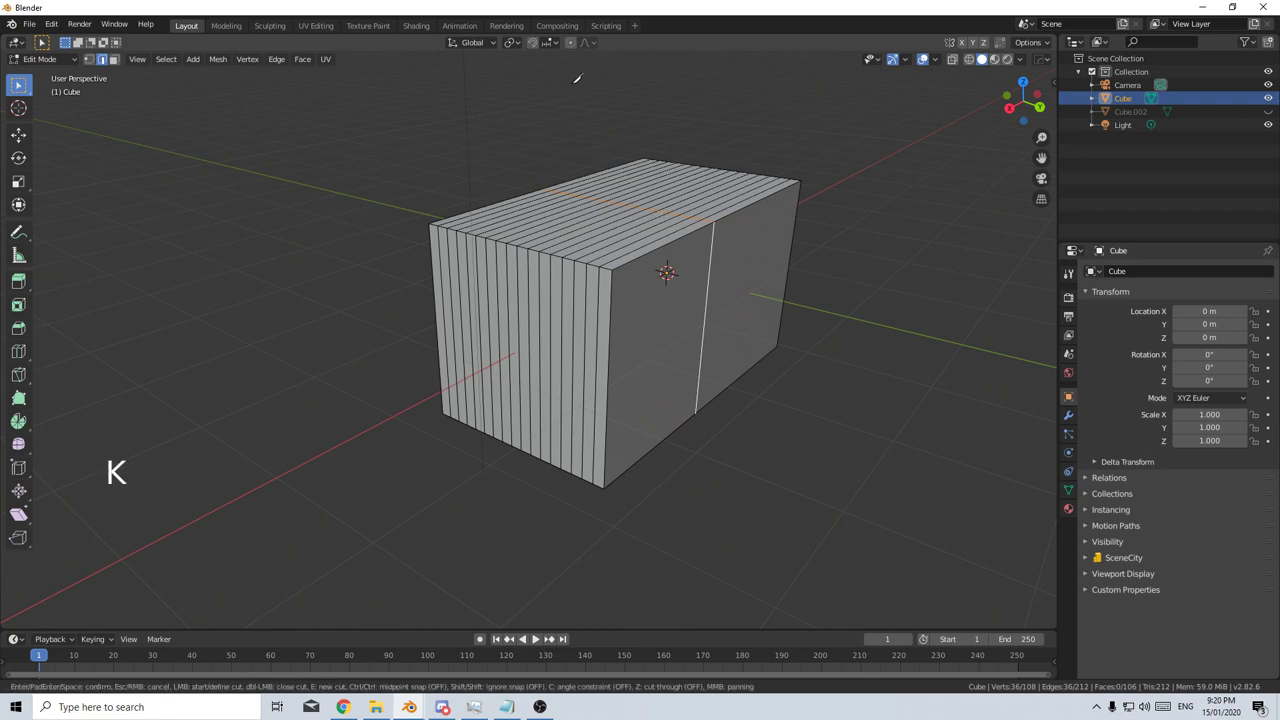
click(576, 80)
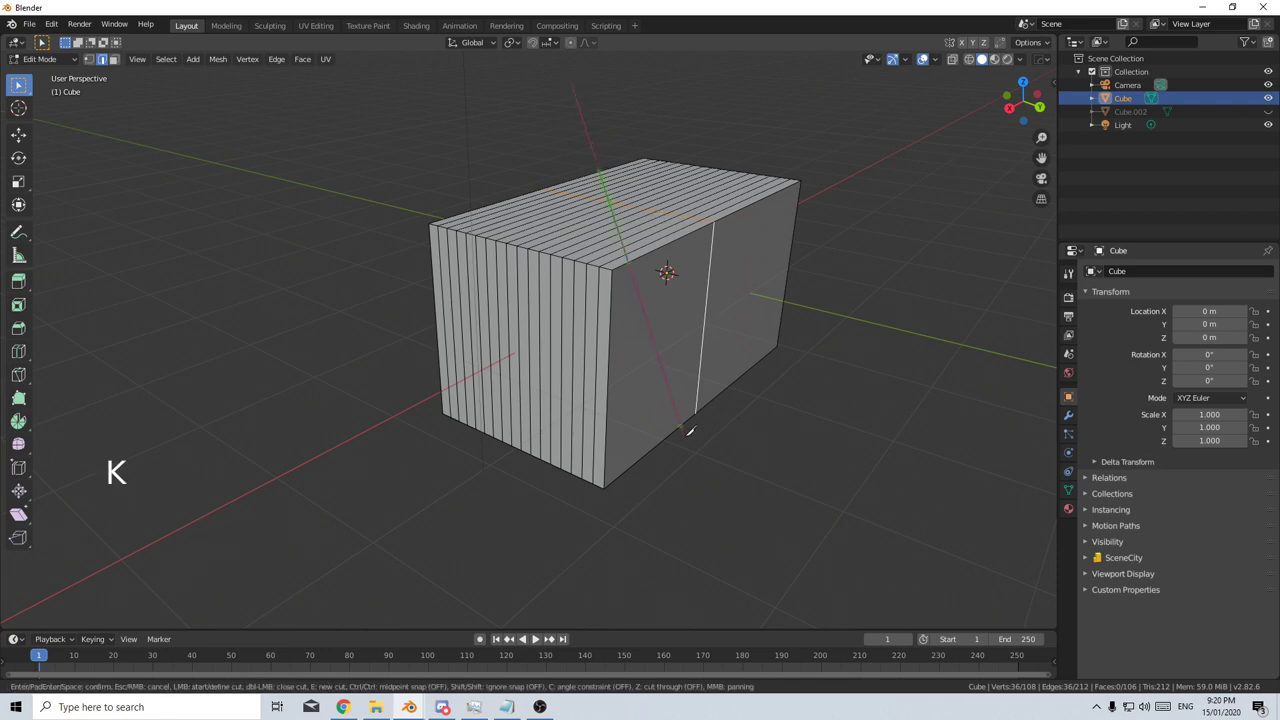
click(716, 527)
key(Return)
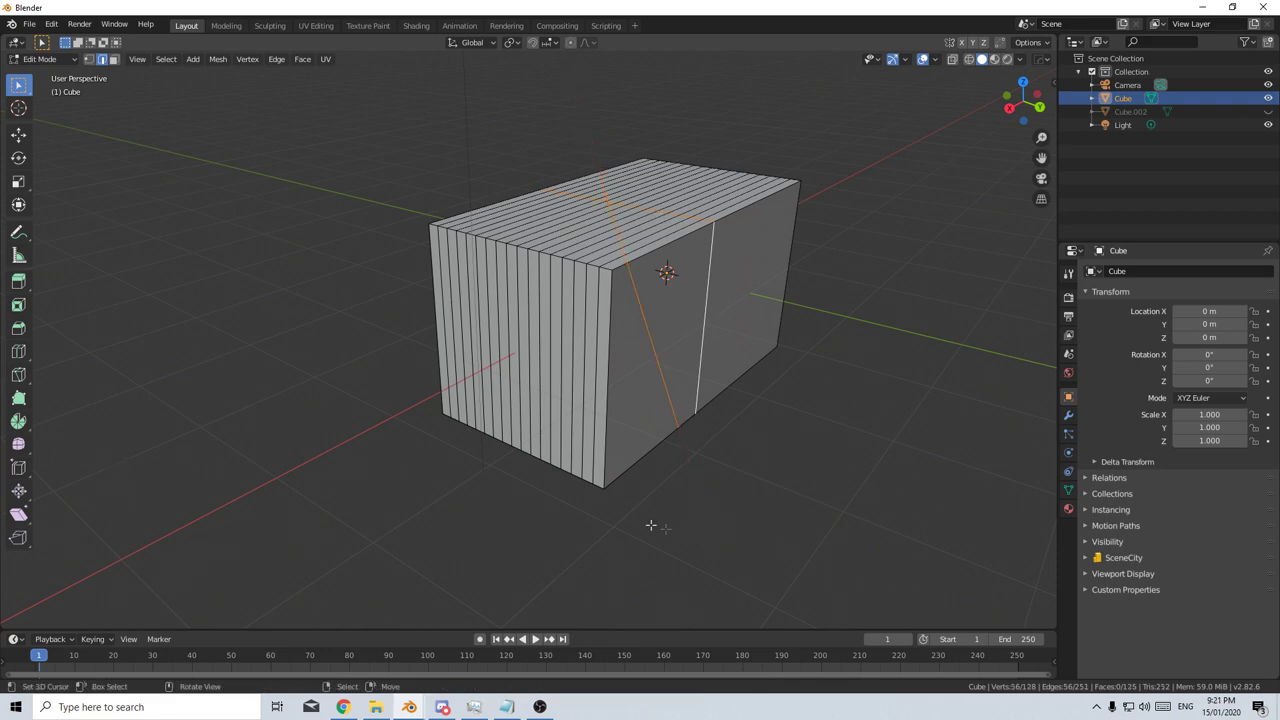
Step: On the box's opposite long side, knife a diagonal cut with cut-through enabled so it passes through the whole mesh
middle_drag(603, 512, 686, 460)
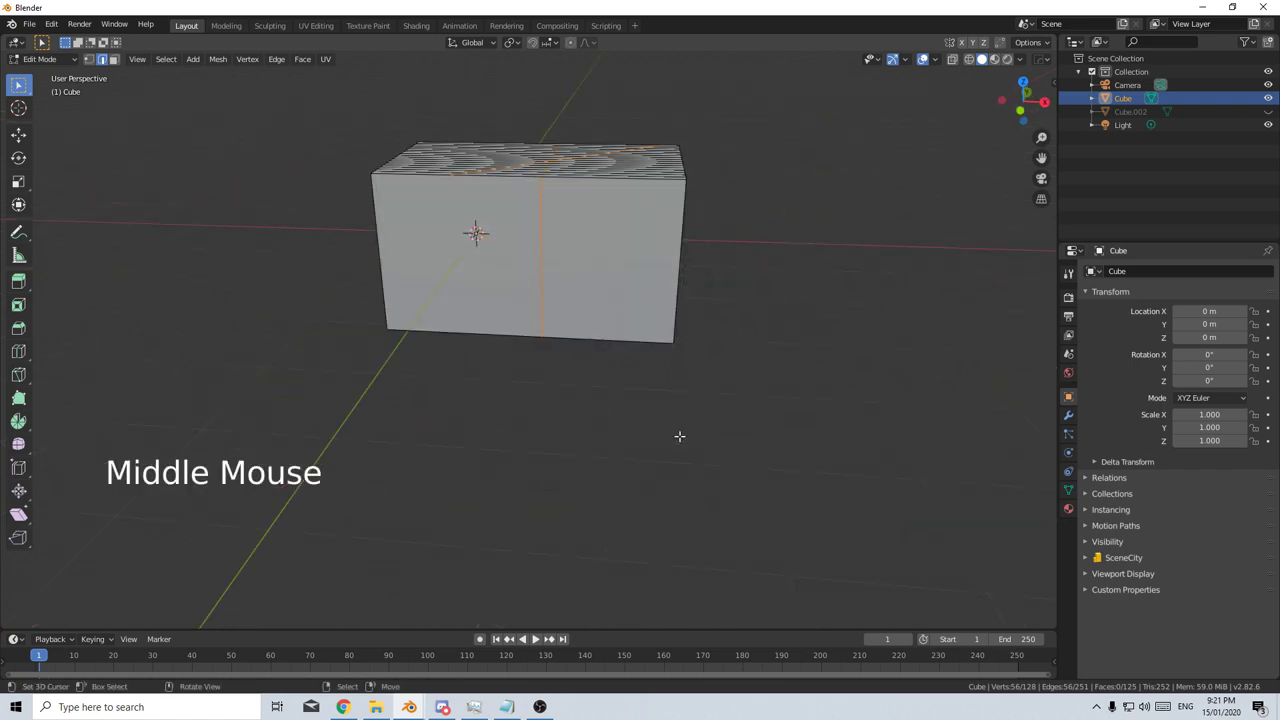
key(k)
click(598, 116)
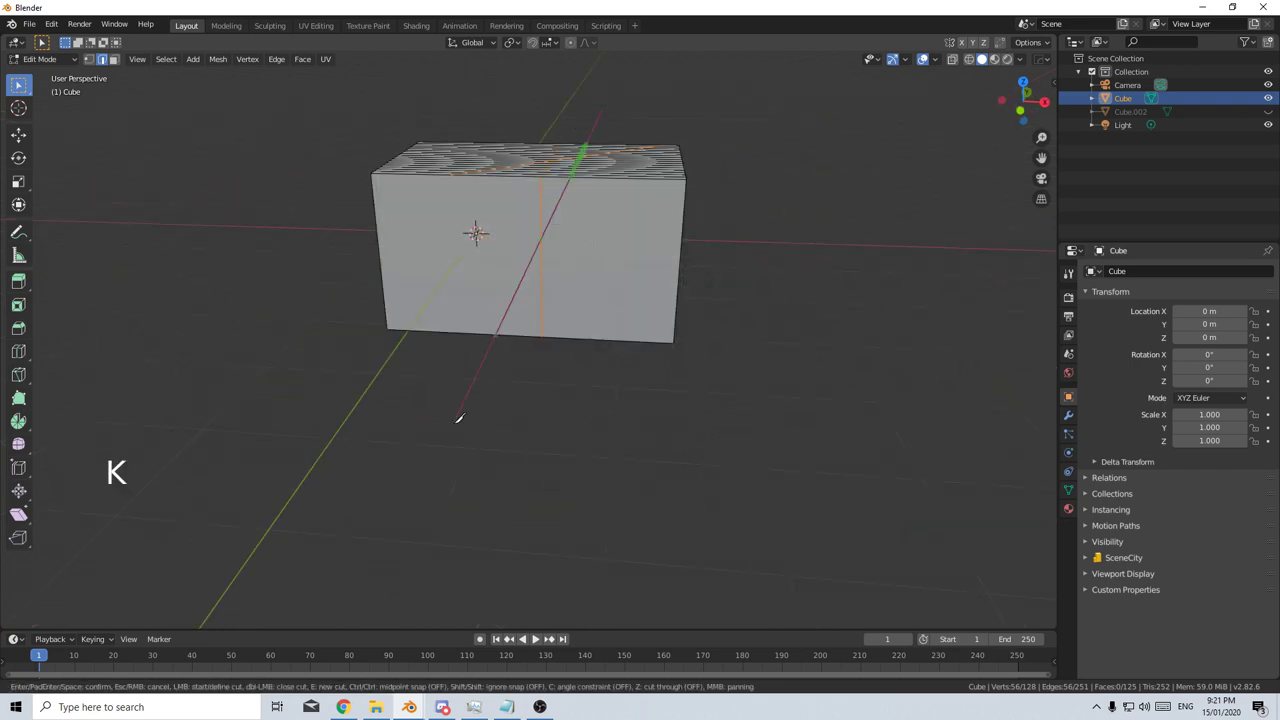
key(z)
key(Return)
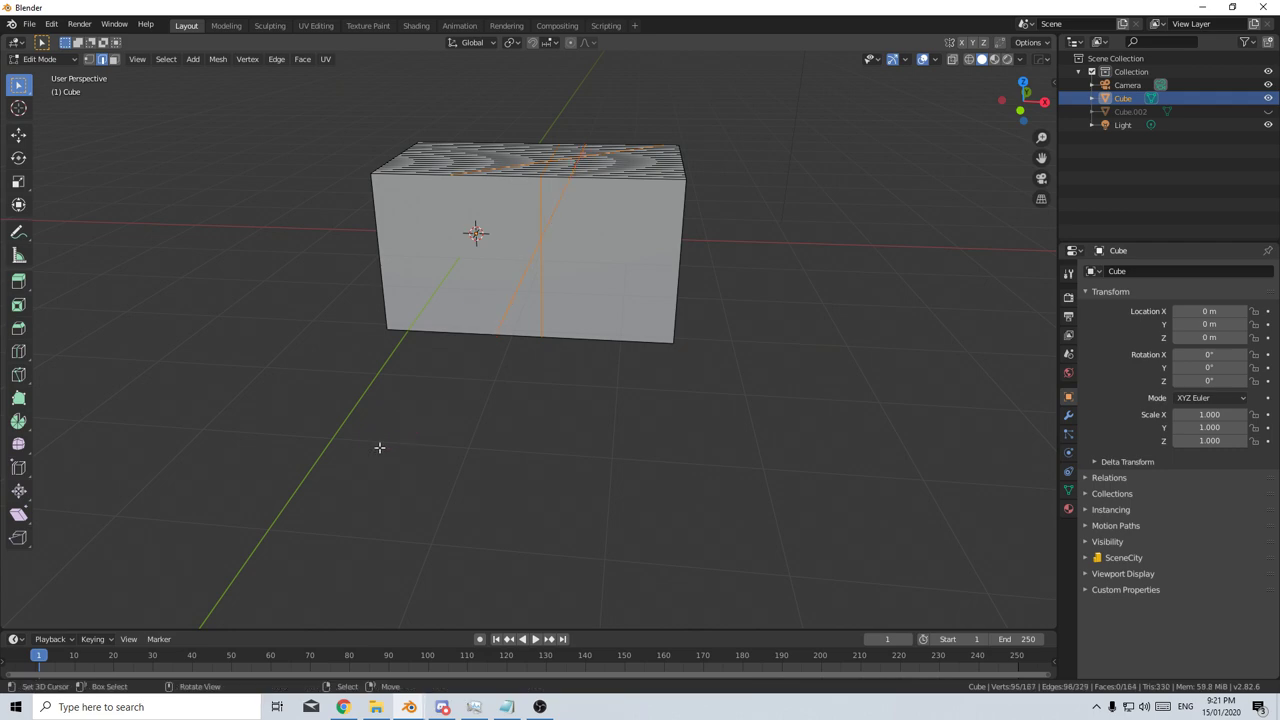
middle_drag(380, 446, 729, 474)
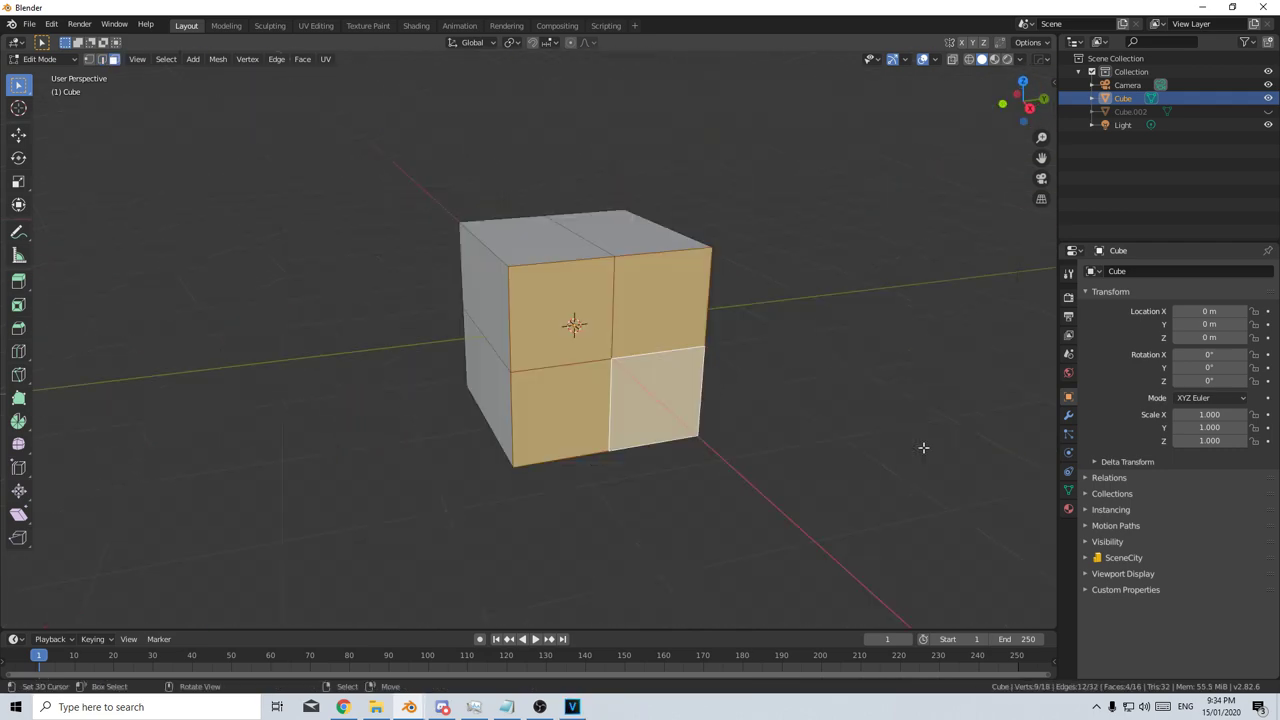
Step: Inset the cube's four selected front faces as one region, and inset each of them individually by about 0.05 m
key(i)
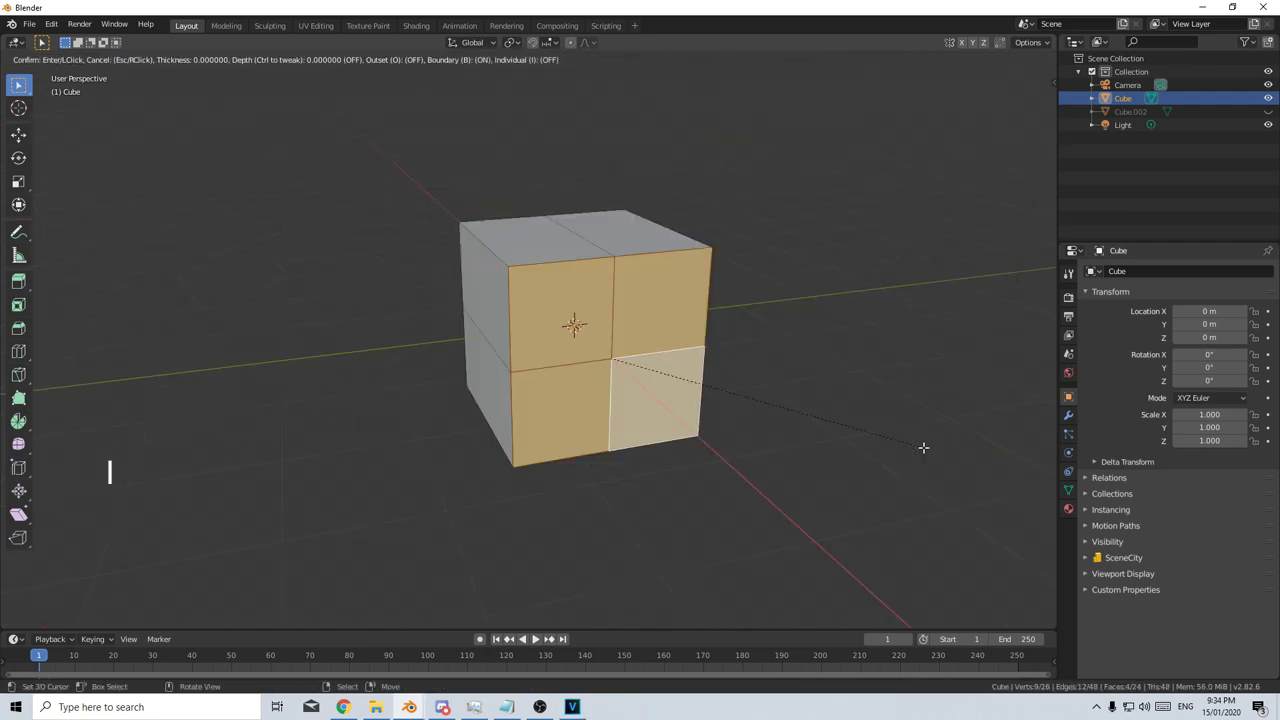
click(850, 470)
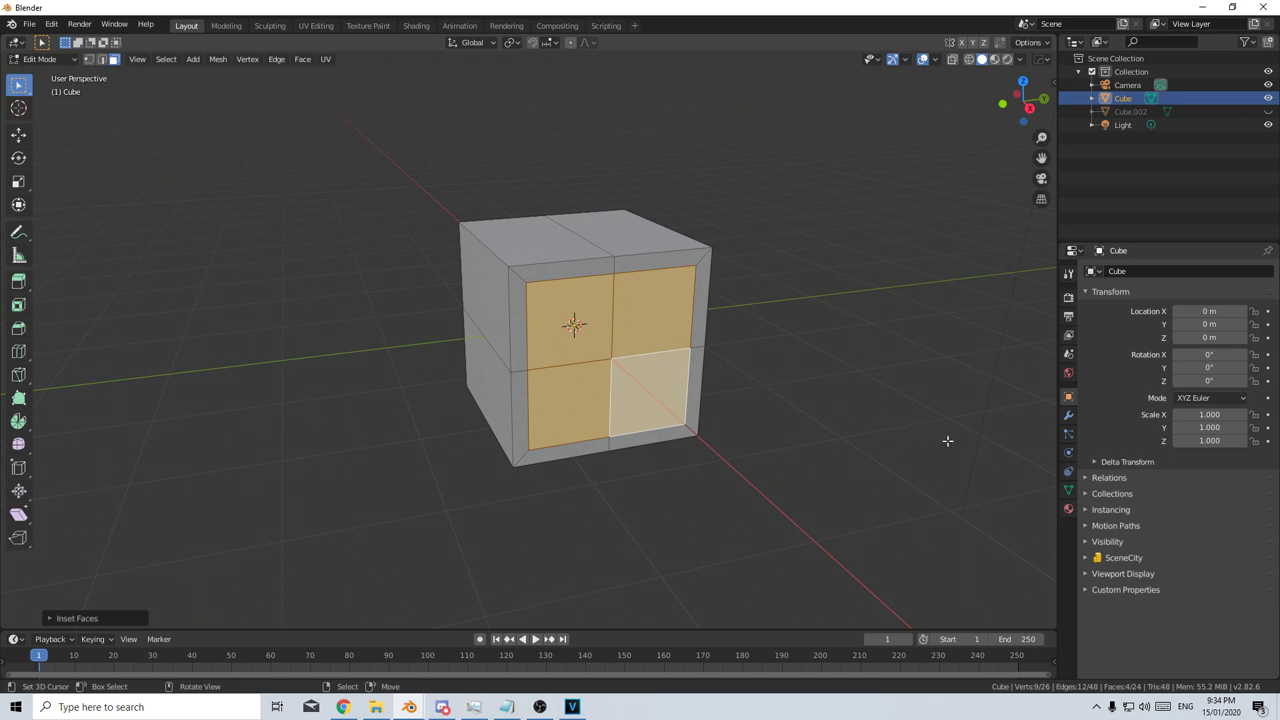
key(i)
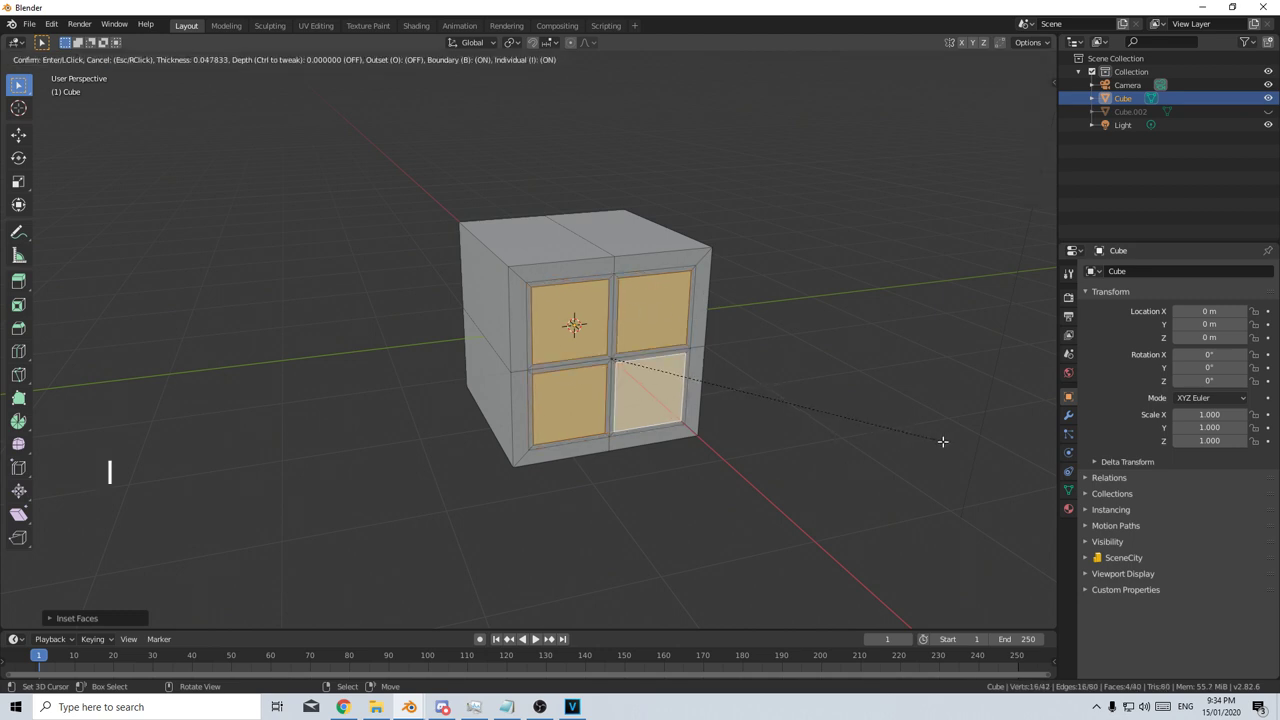
click(942, 441)
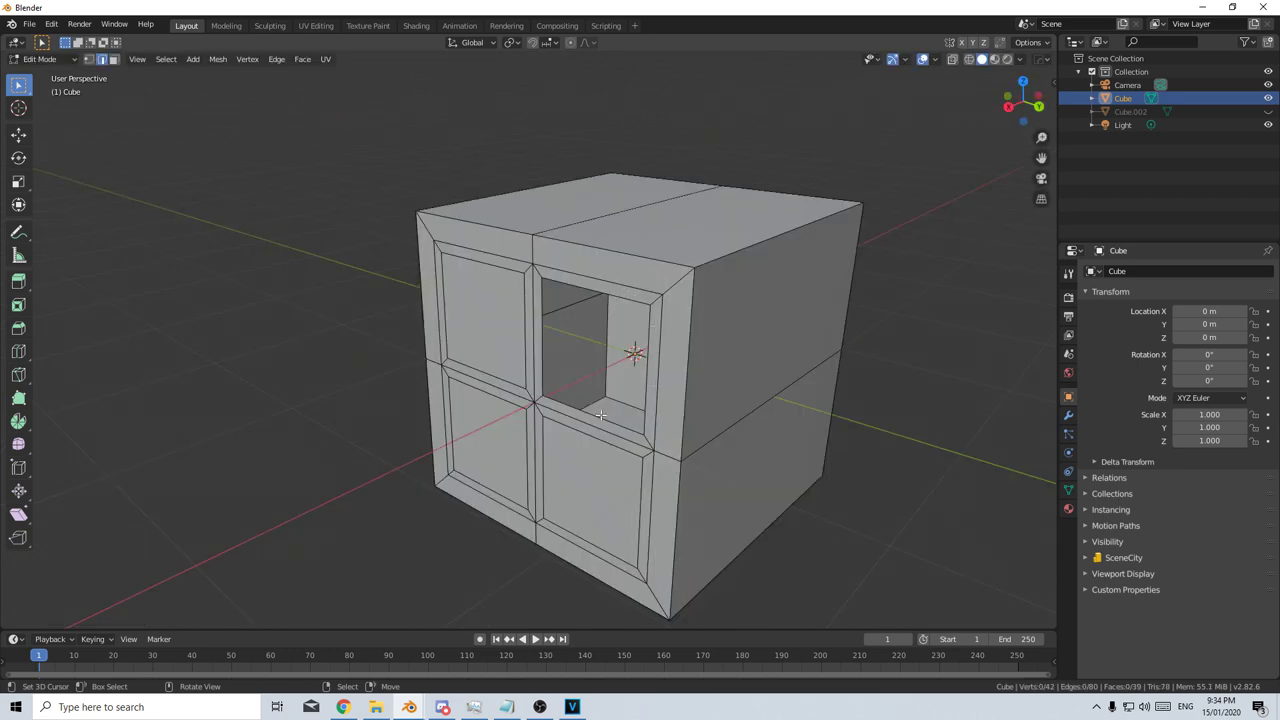
Step: Select the edge loop around the upper front opening and fill it with a face
alt+right_click(600, 414)
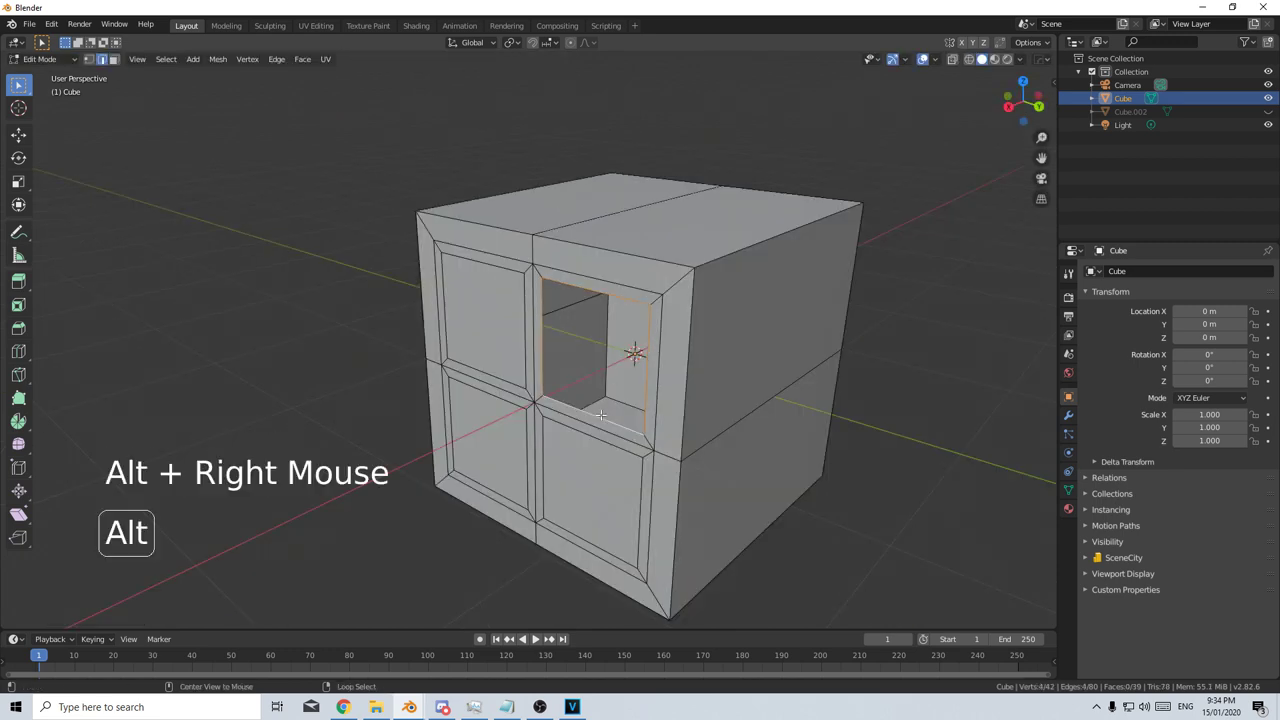
key(f)
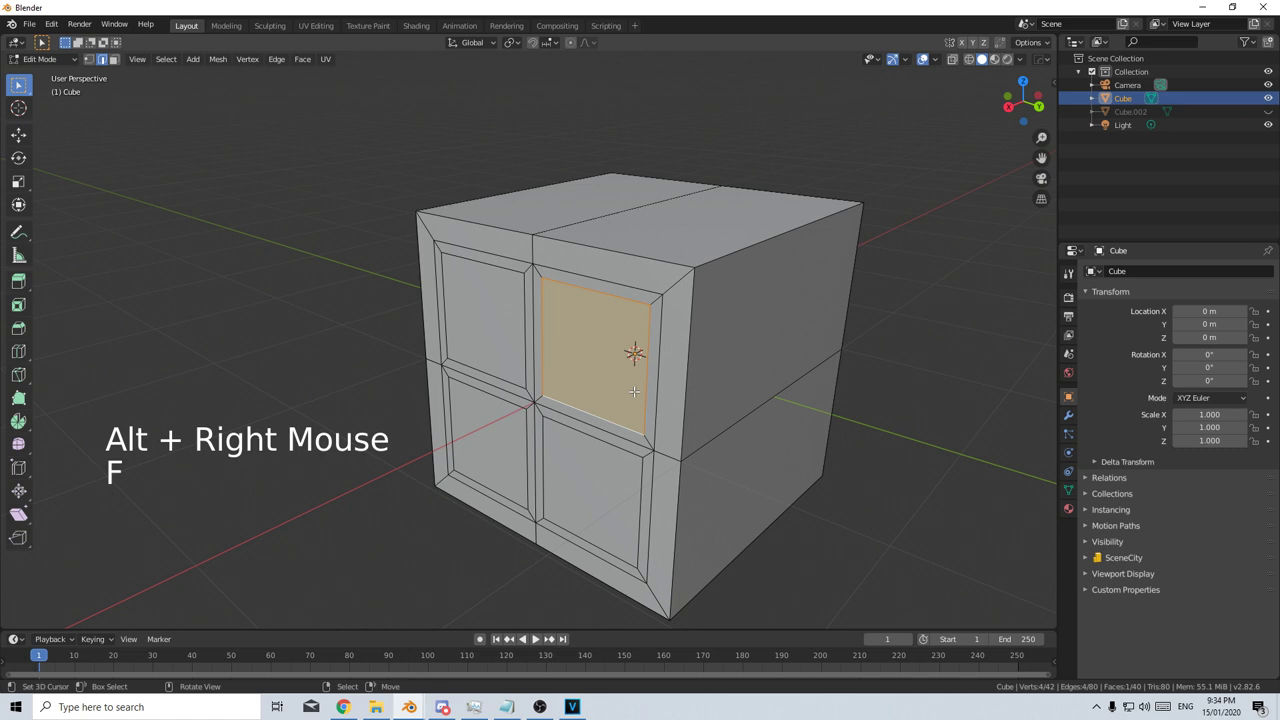
click(226, 356)
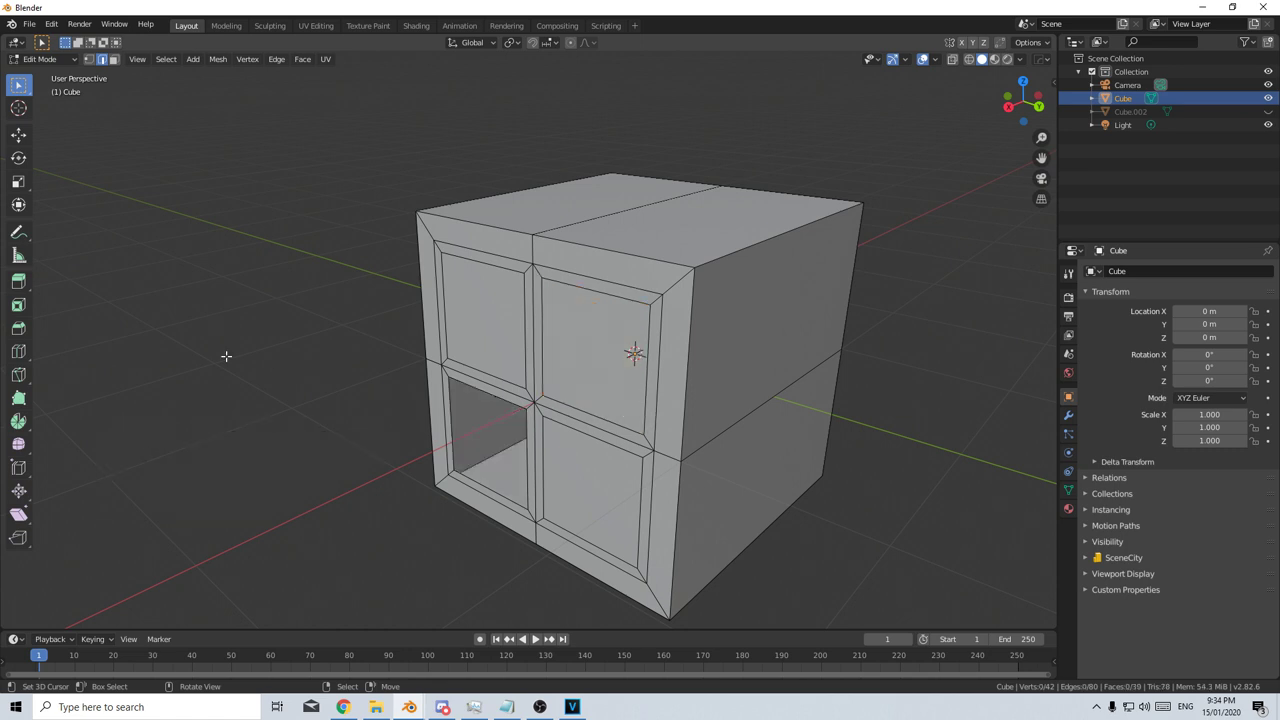
Step: Select the two opposite vertical edges of the lower front opening and fill a face between them
shift+right_click(452, 410)
shift+right_click(520, 457)
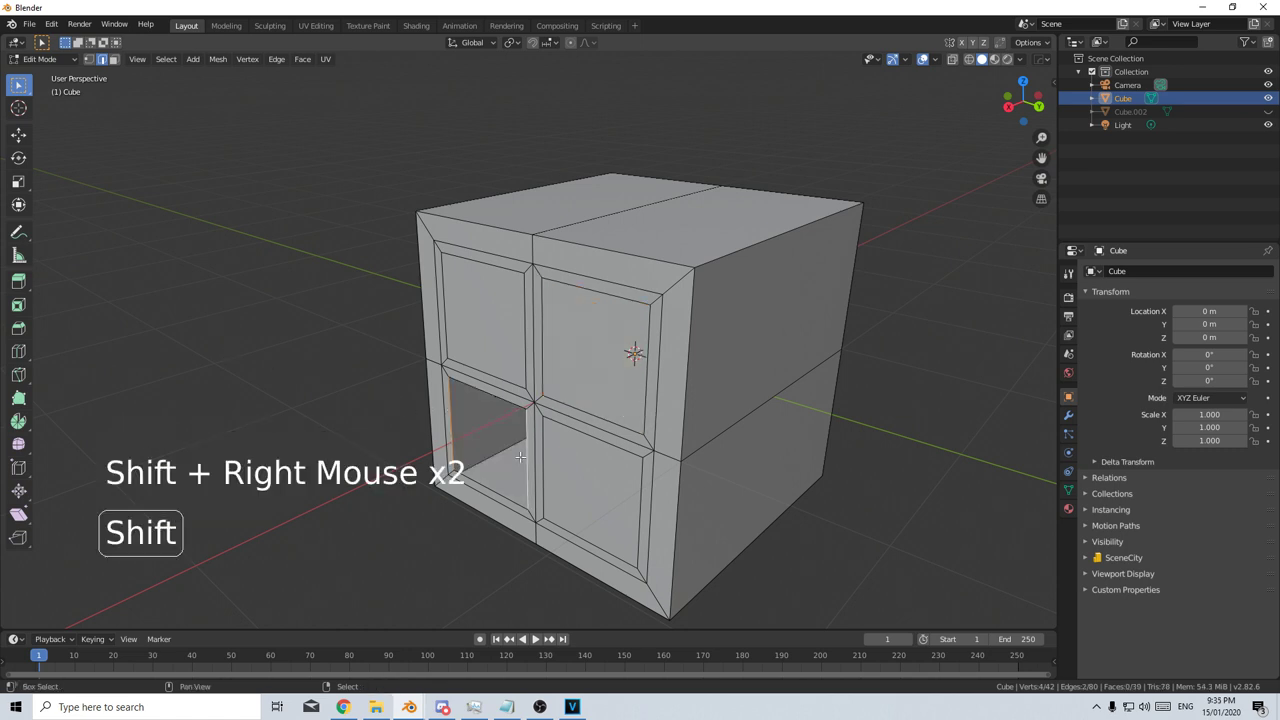
key(f)
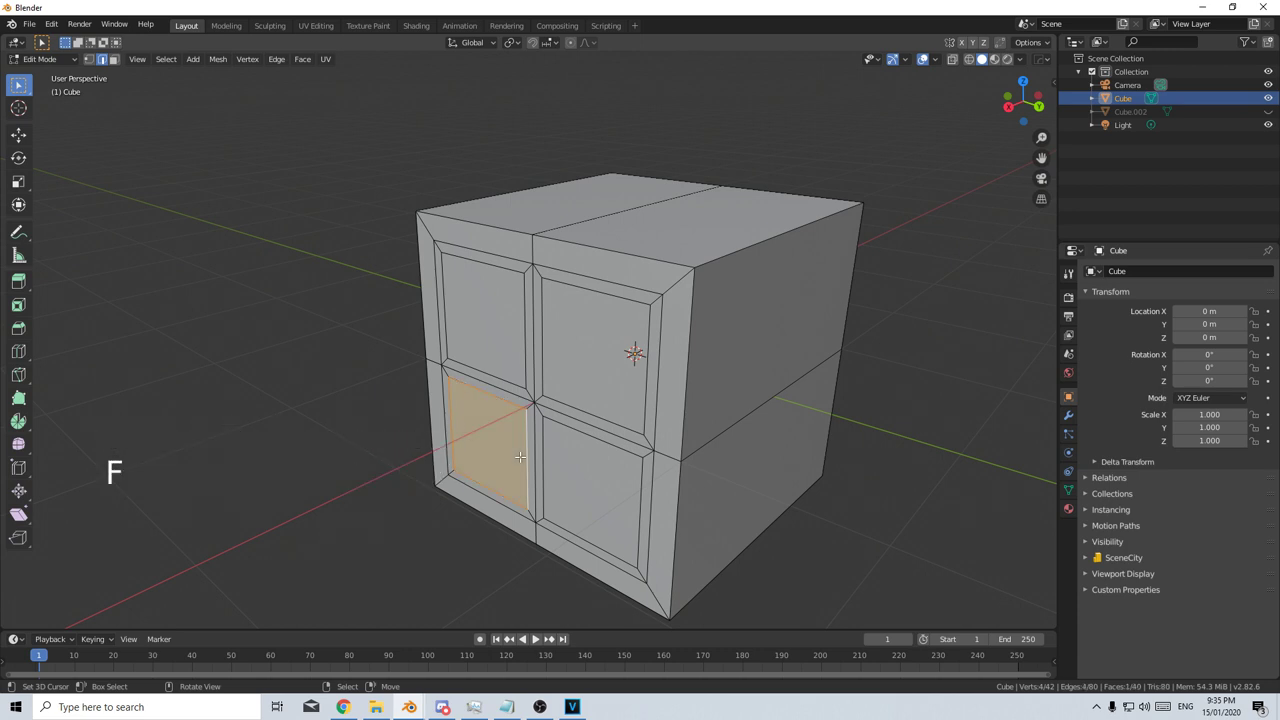
Step: Recalculate the normals of the selected top face to point outward
middle_drag(520, 457, 913, 405)
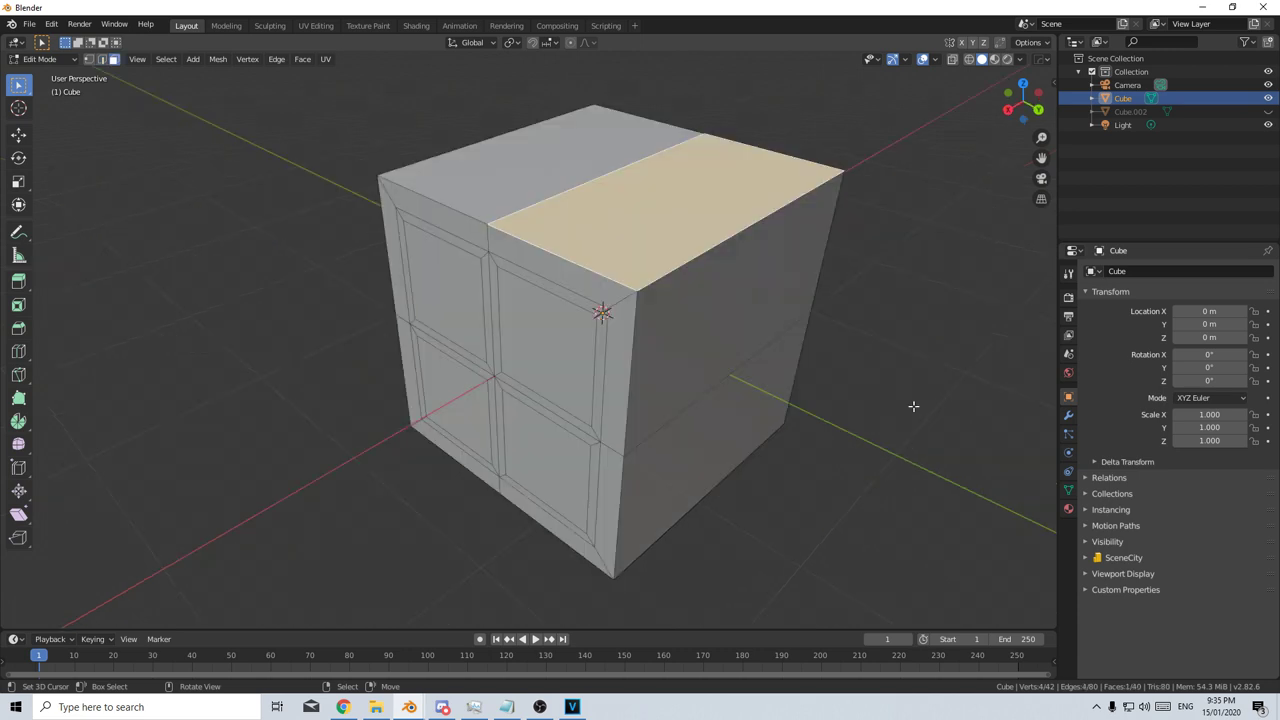
key(shift+n)
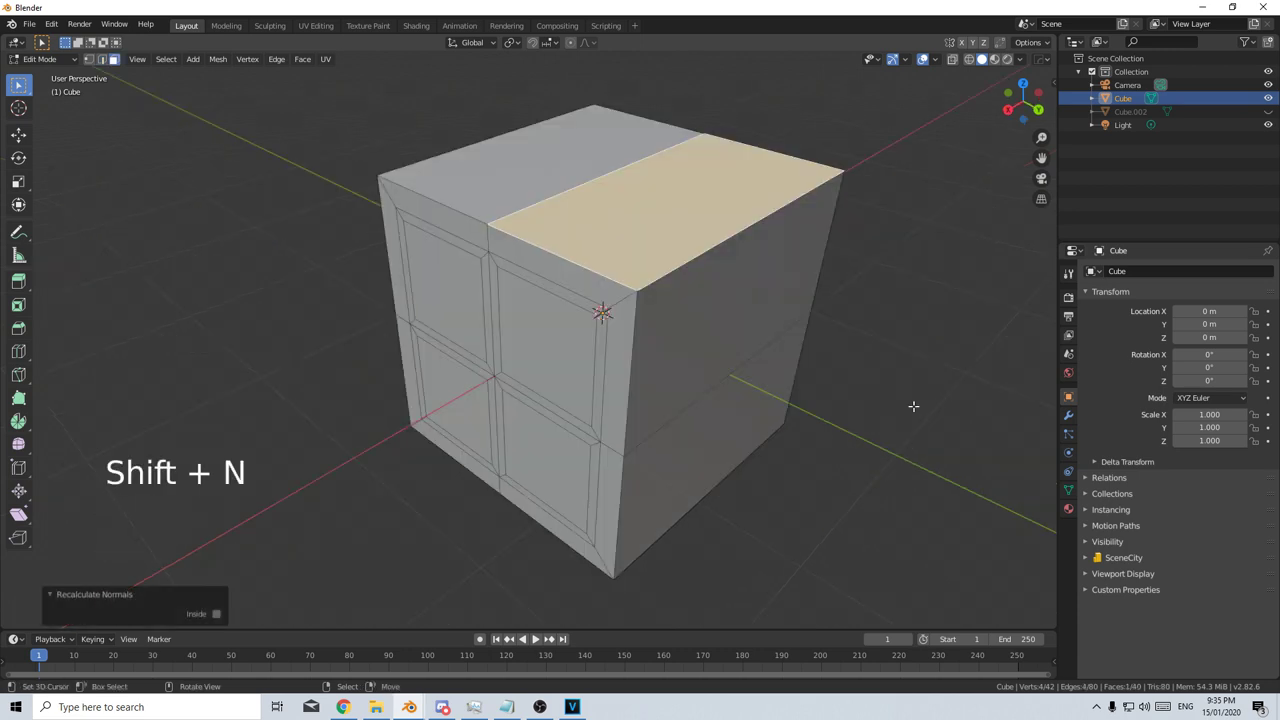
Step: In edge selection mode, bevel the cube's long top side edge about 0.18 m wide and increase the bevel's segments
key(2)
click(760, 220)
key(ctrl+b)
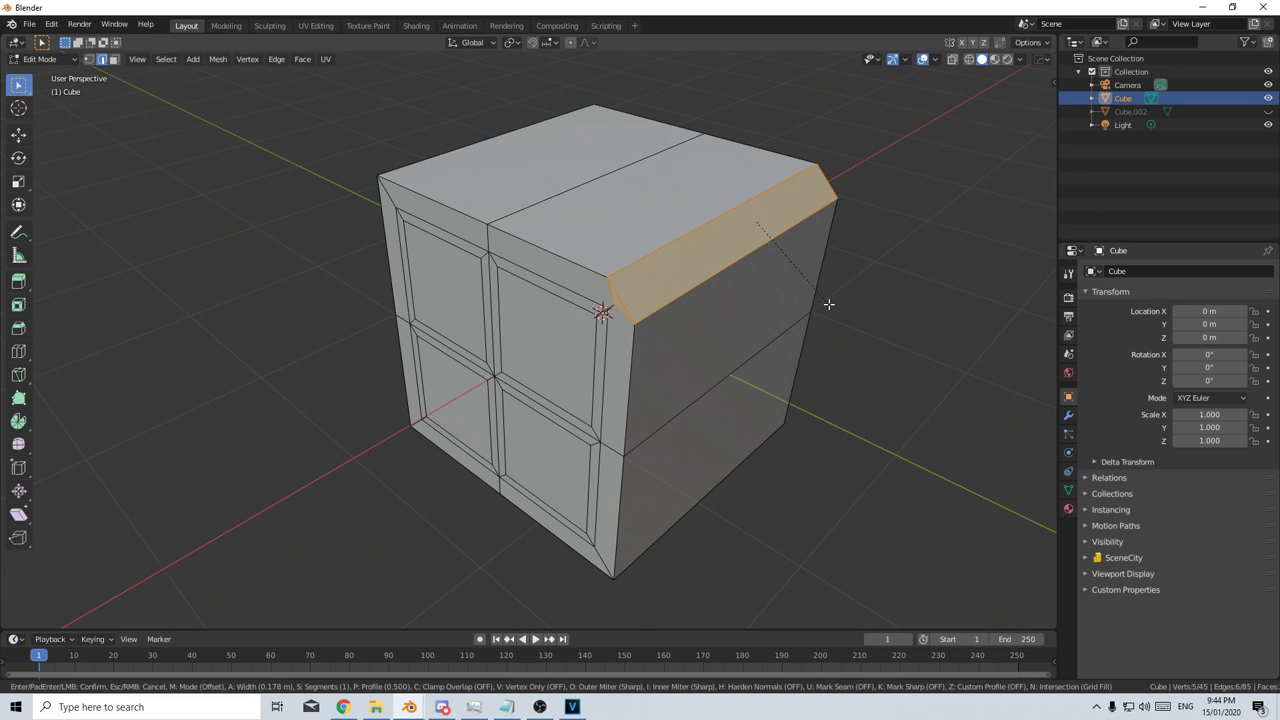
scroll(829, 303, up, 4)
click(829, 303)
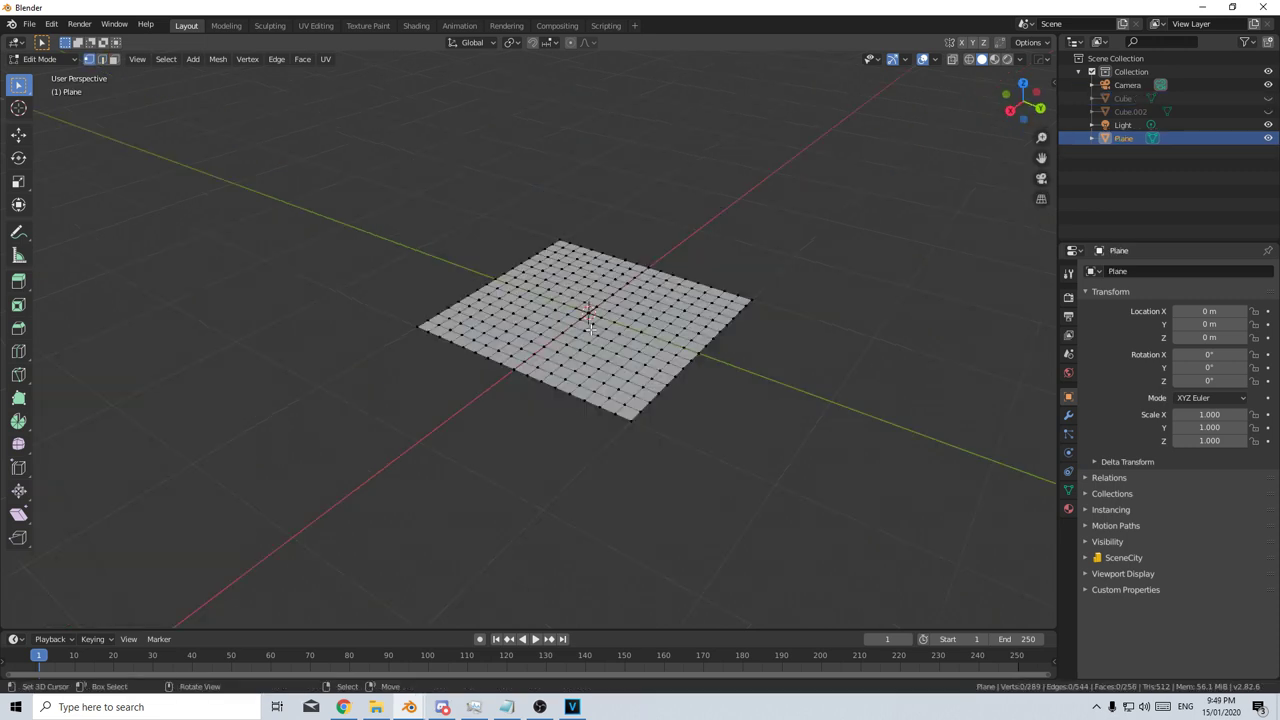
Step: Move a vertex near the plane's centre with proportional editing enabled, enlarging the influence size to 3.14 and shrinking it again
right_click(554, 305)
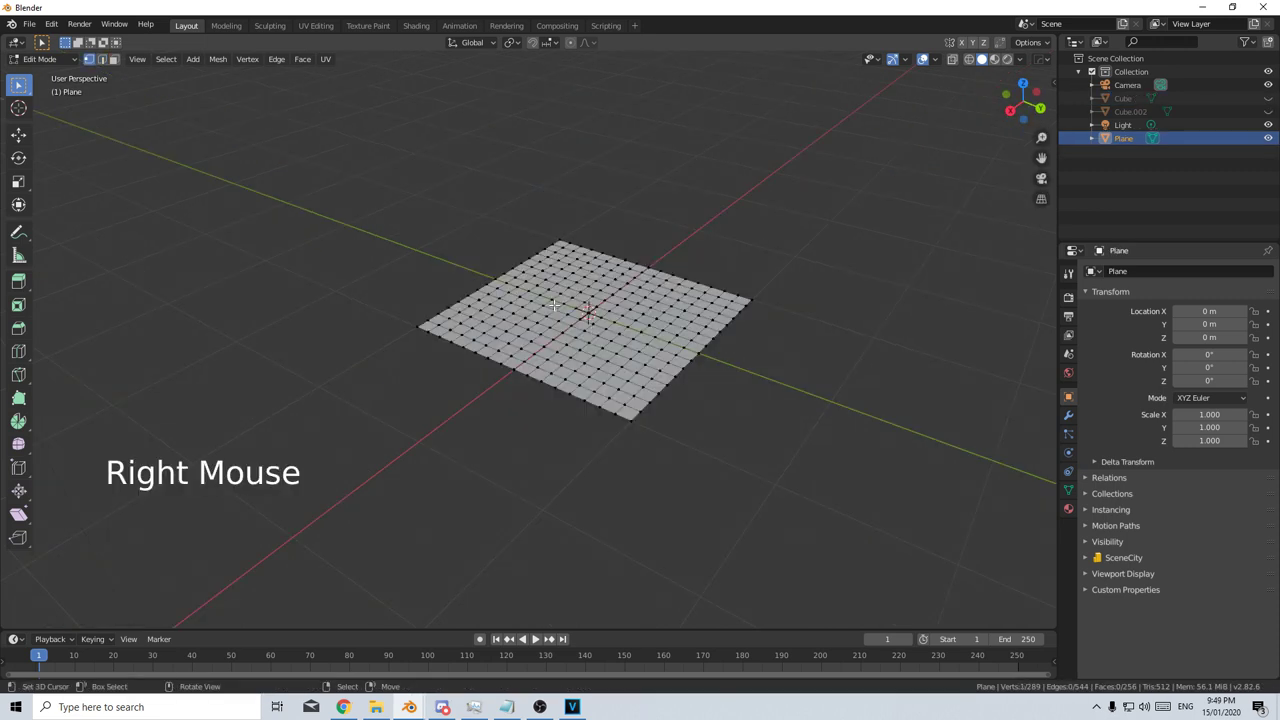
key(o)
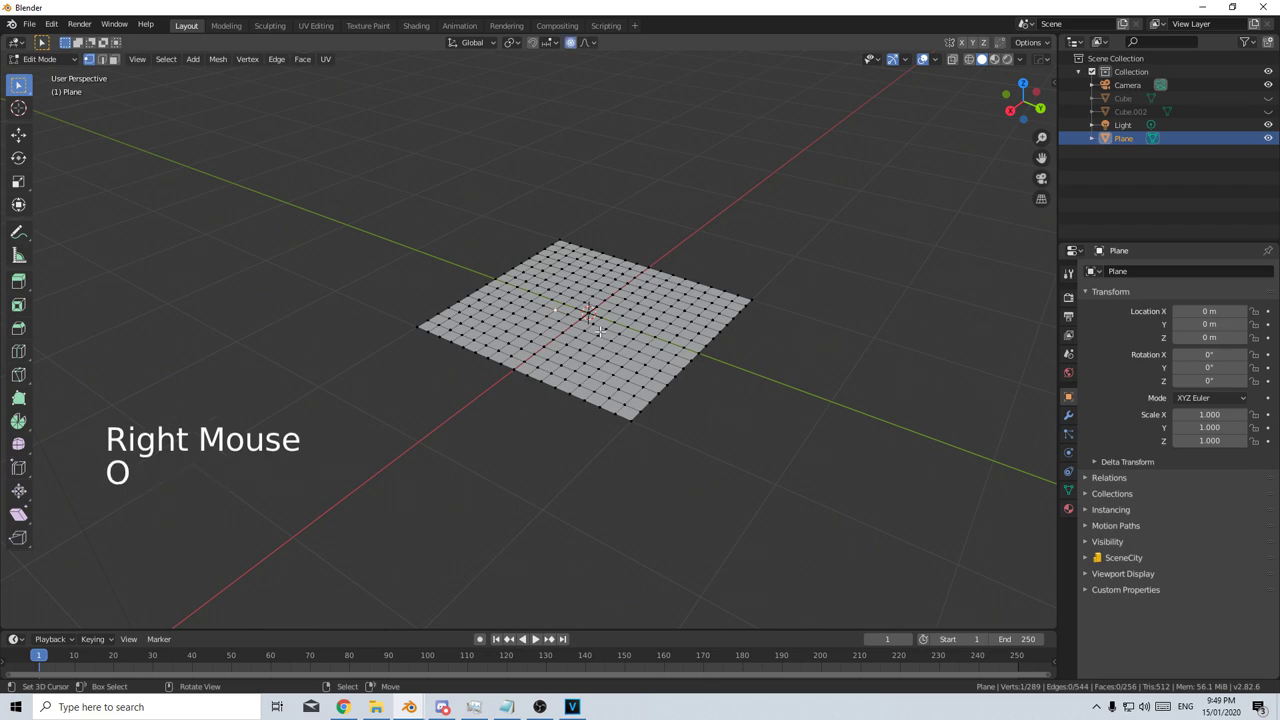
key(g)
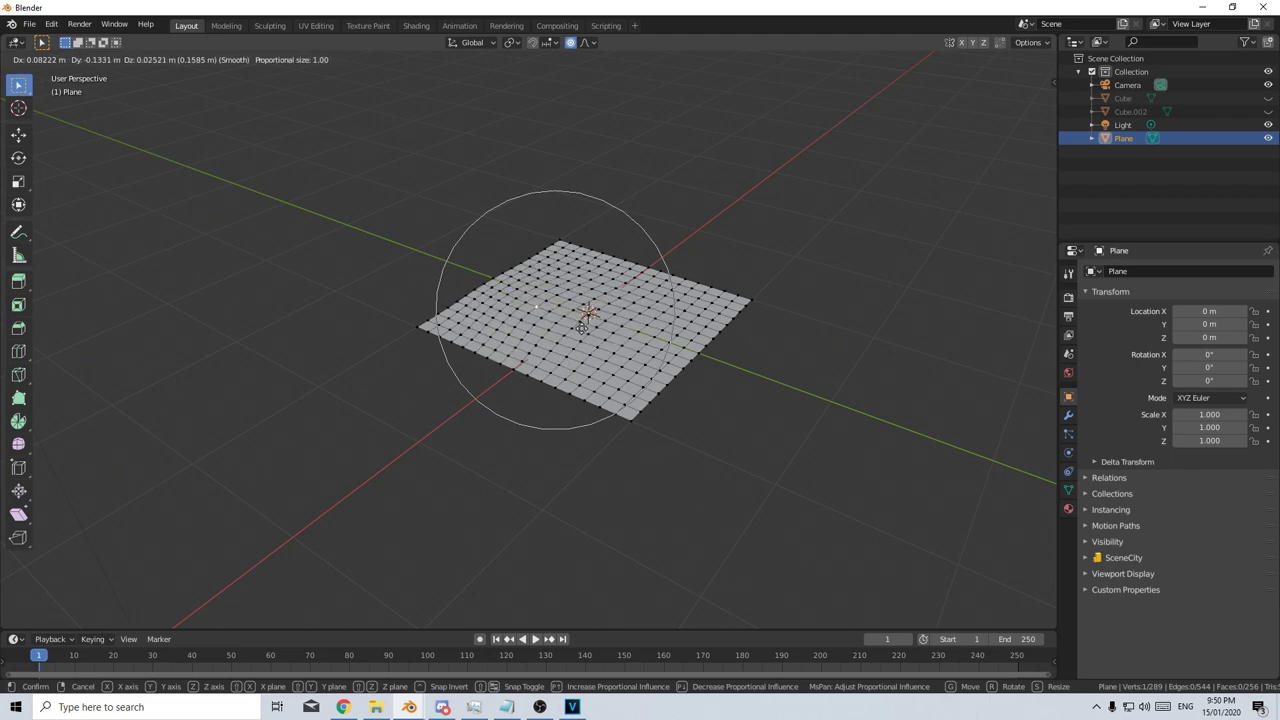
scroll(581, 328, down, 5)
scroll(581, 328, down, 6)
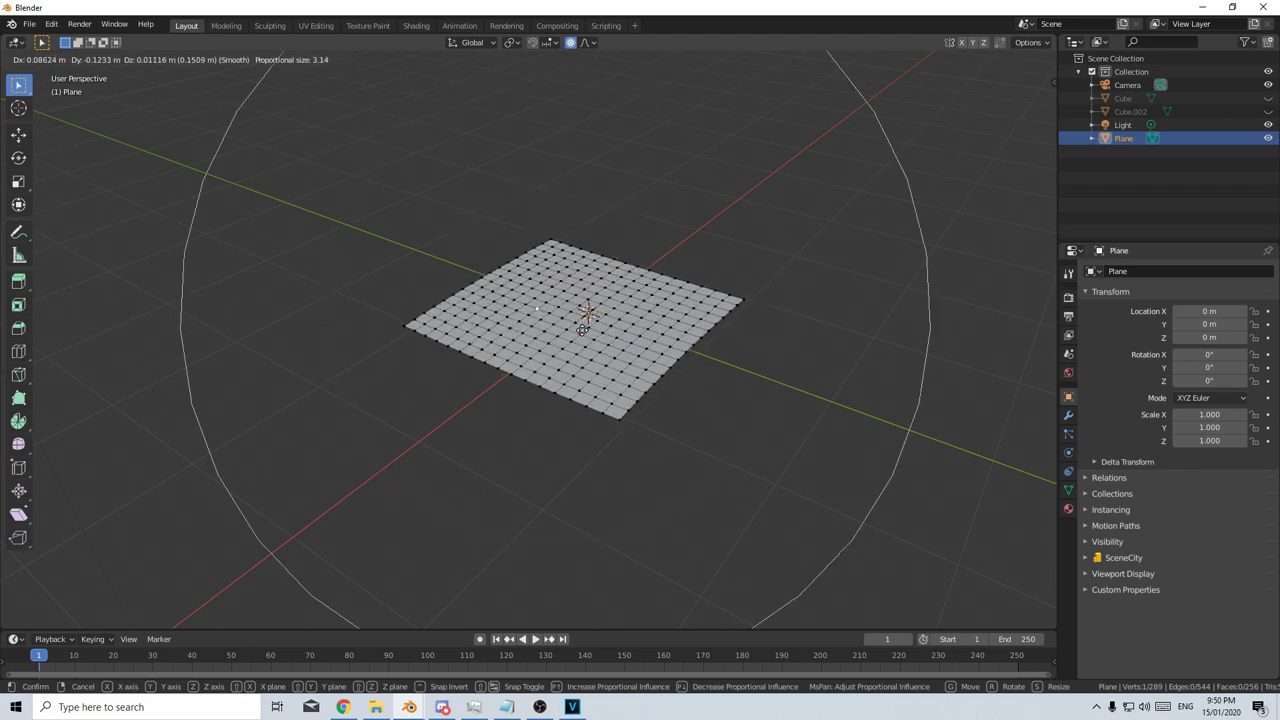
scroll(587, 422, up, 12)
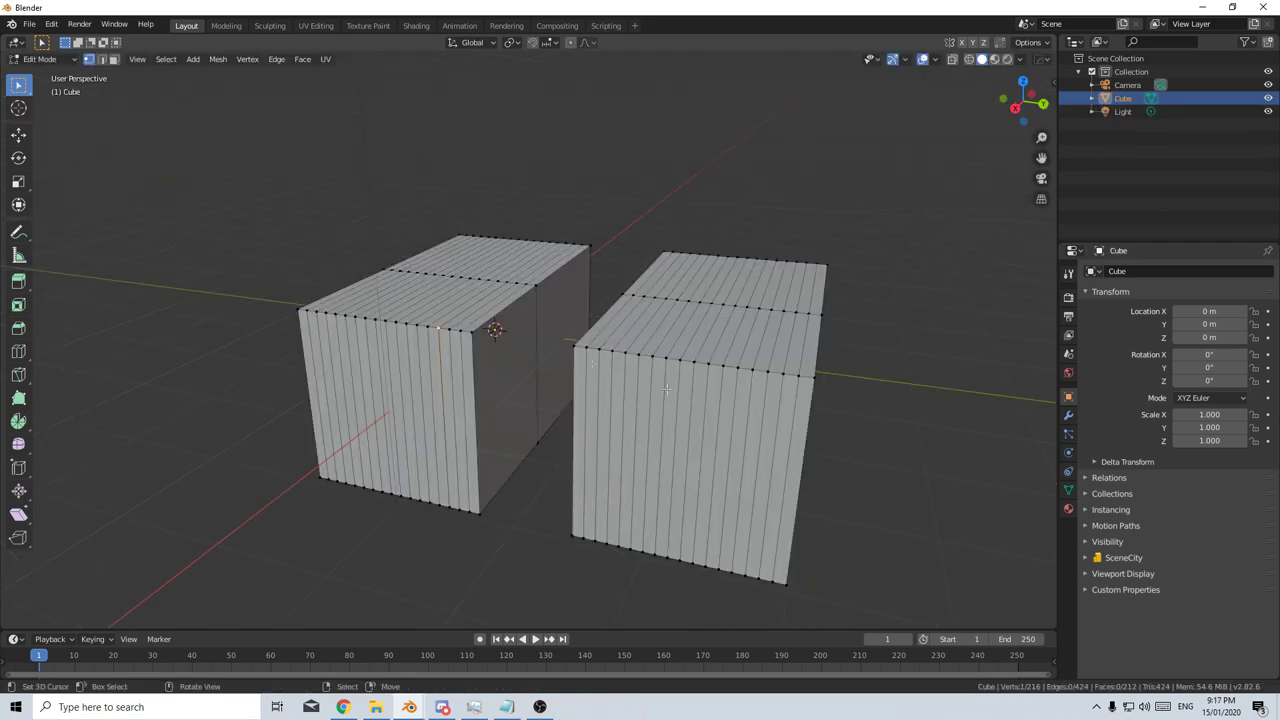
Step: Select all geometry linked to the box nearer the red axis, separate that selection into its own object, and return to Object Mode
right_click(439, 318)
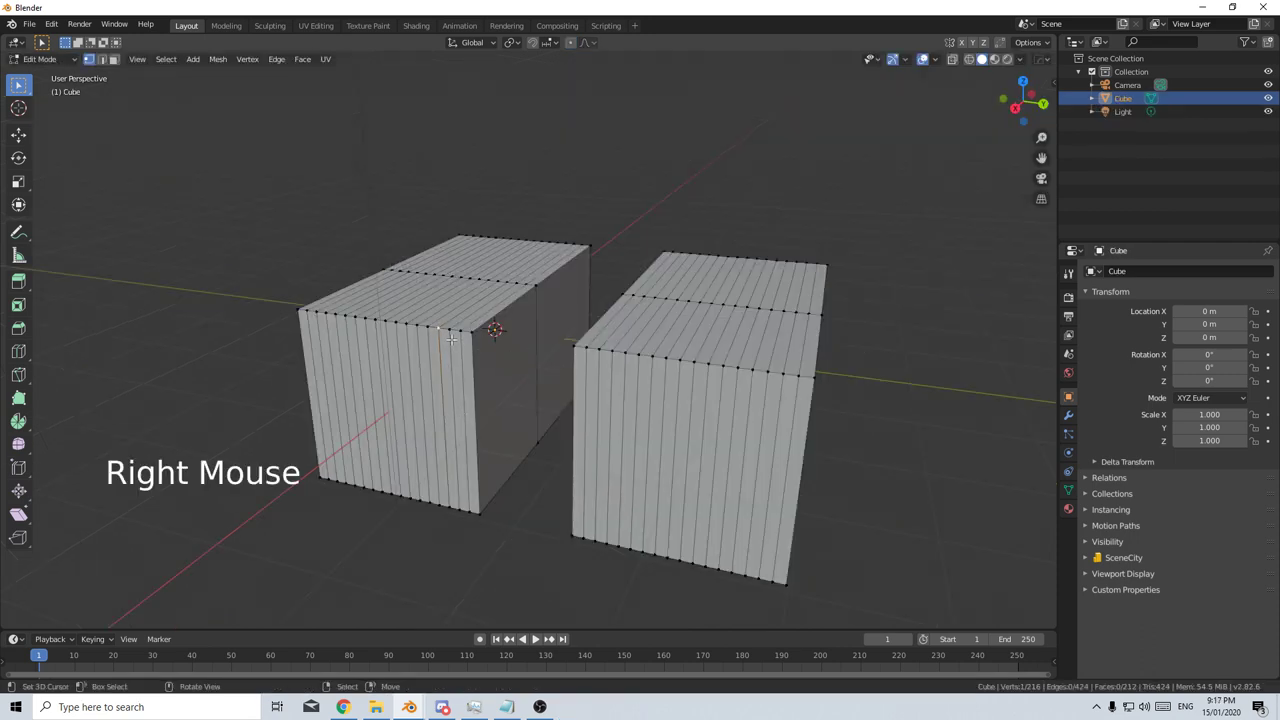
key(l)
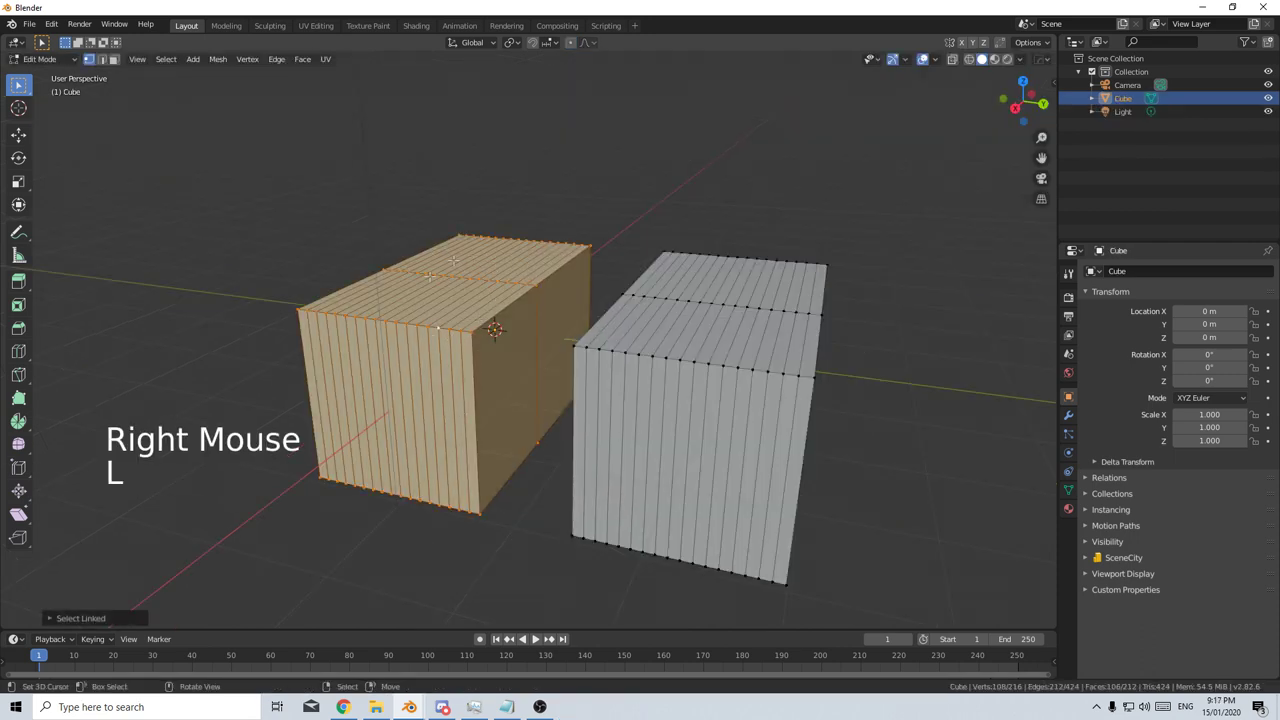
middle_drag(445, 327, 569, 377)
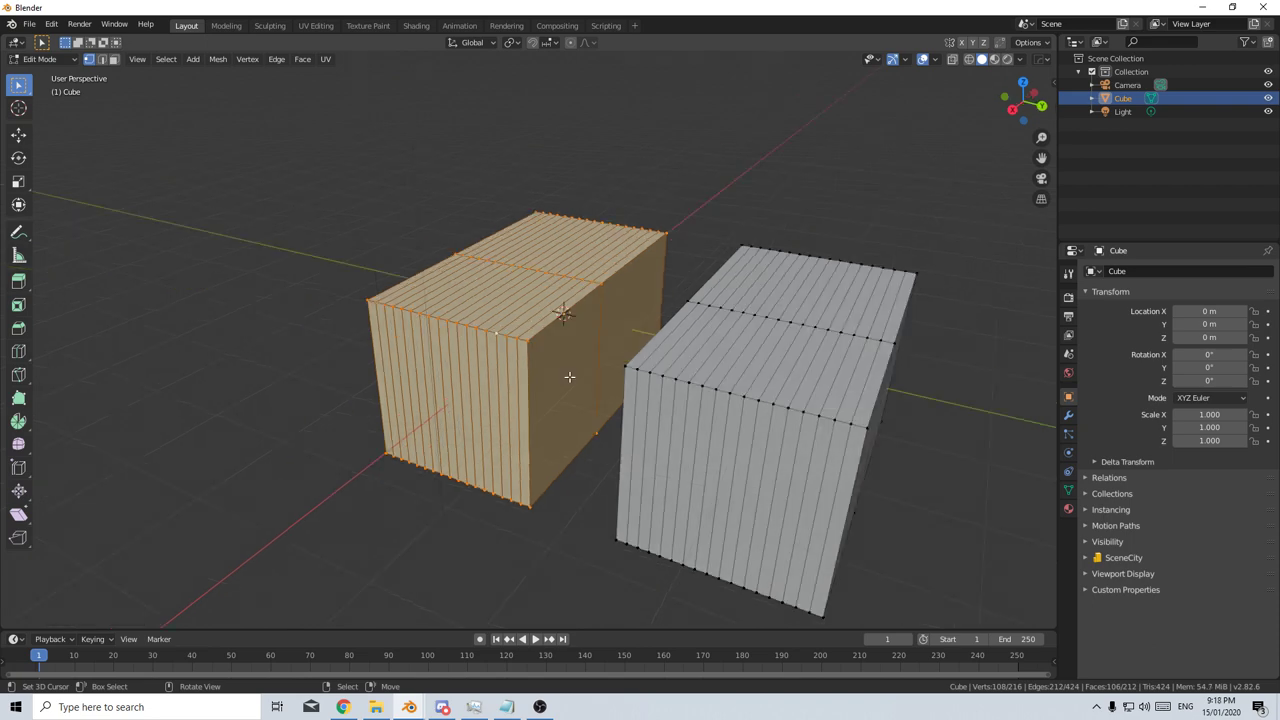
key(p)
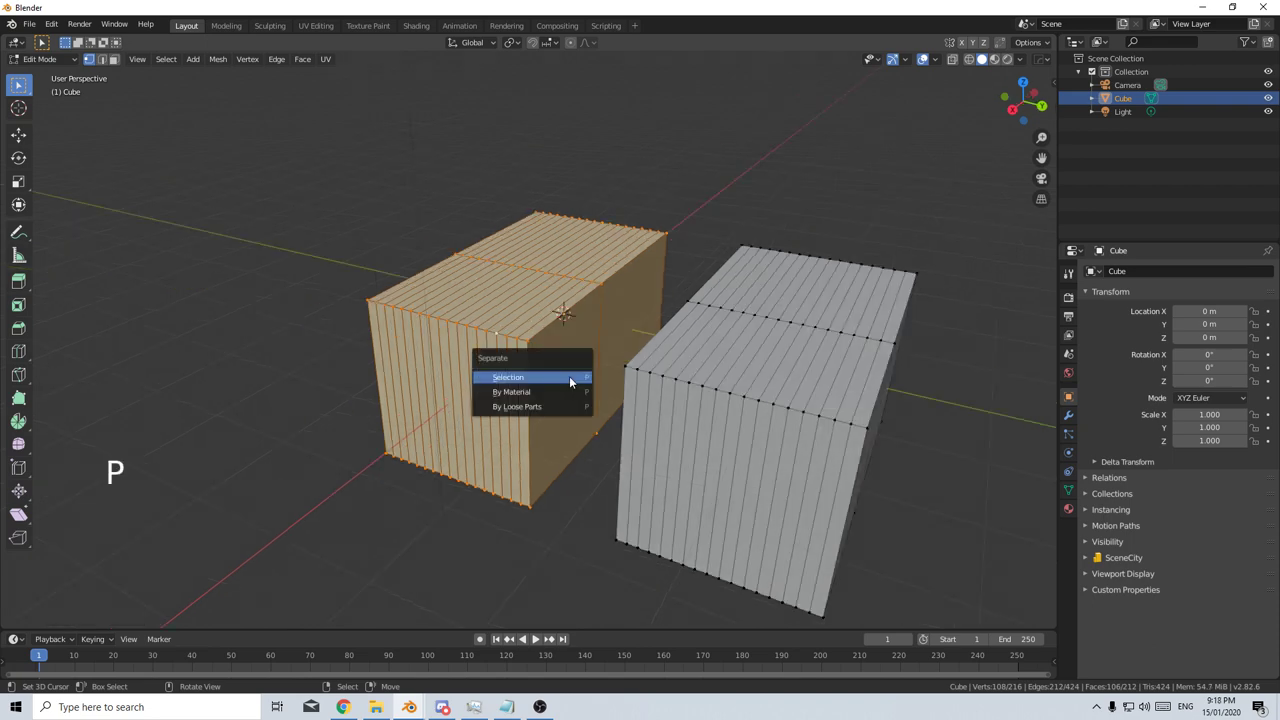
click(569, 376)
scroll(569, 376, down, 1)
key(Tab)
Step: Select the two separated boxes together, join them into one object, and enter Edit Mode
right_click(530, 362)
right_click(530, 362)
right_click(694, 432)
right_click(529, 385)
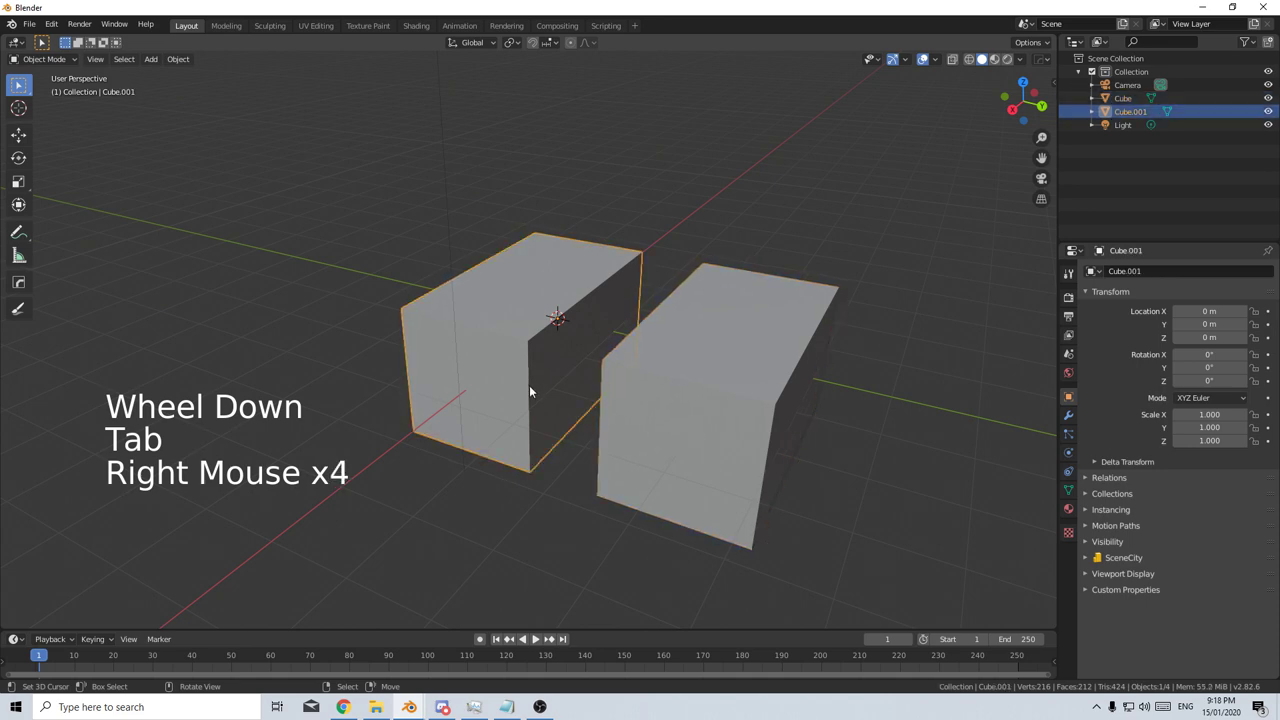
shift+right_click(663, 414)
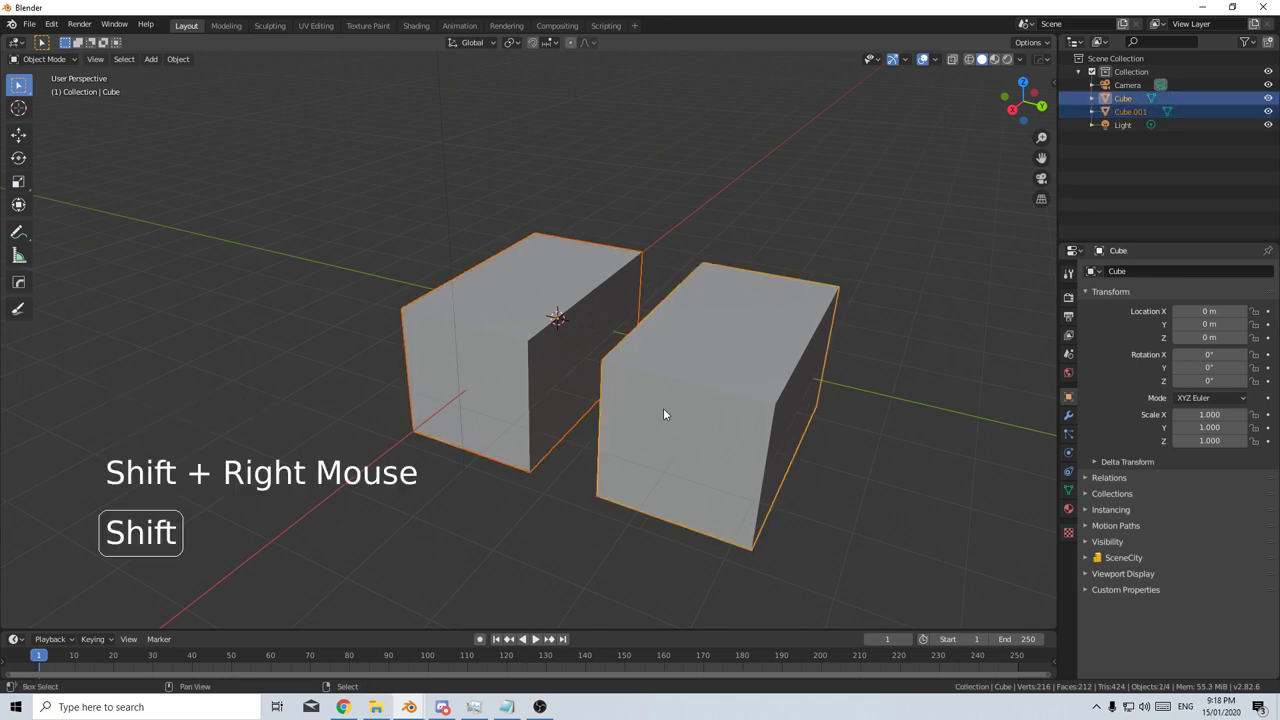
key(ctrl+j)
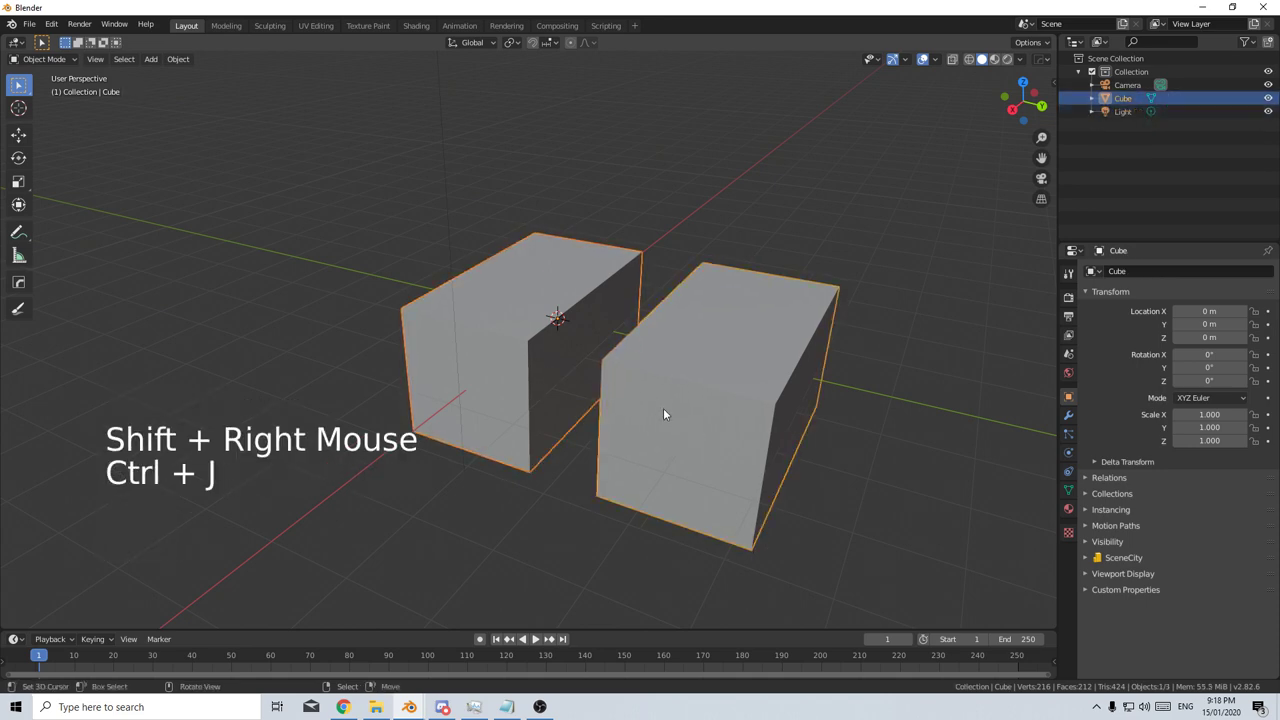
key(Tab)
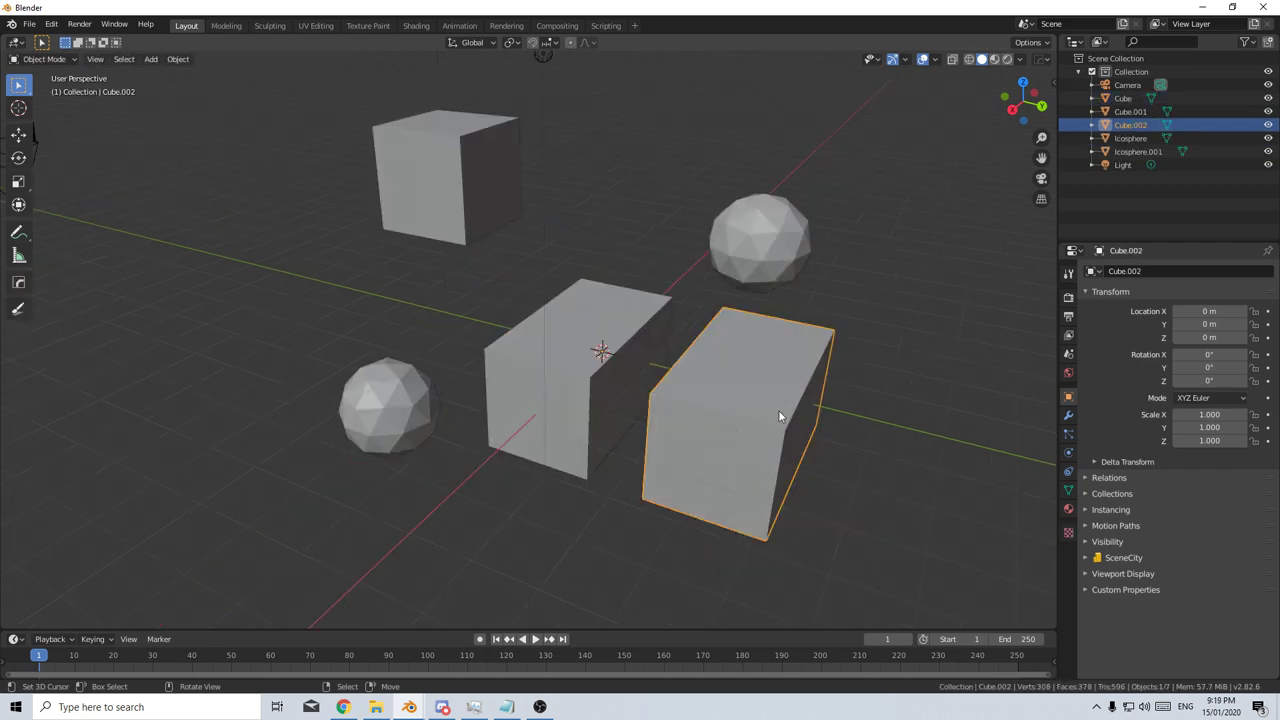
Step: Hide the selected box and select the icosphere closest to the viewer
key(h)
click(410, 440)
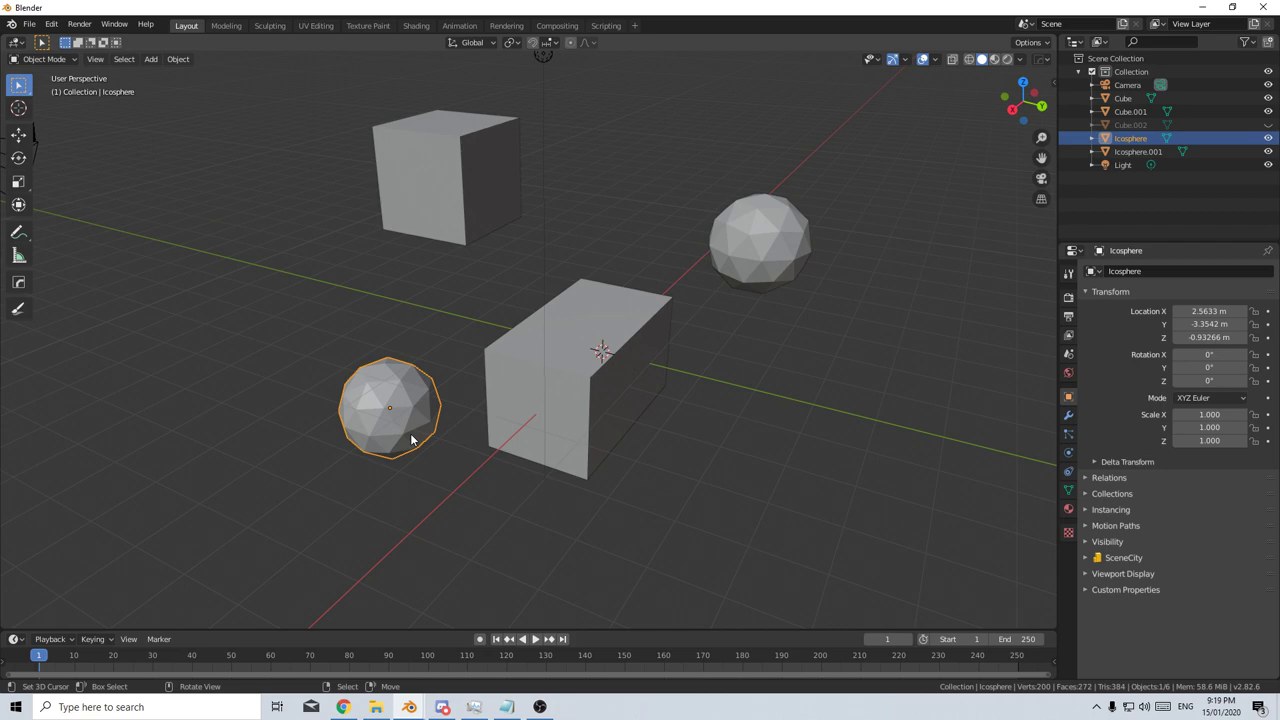
Step: Try hiding all unselected objects, undo that, and isolate the selected icosphere in local view instead
key(shift+h)
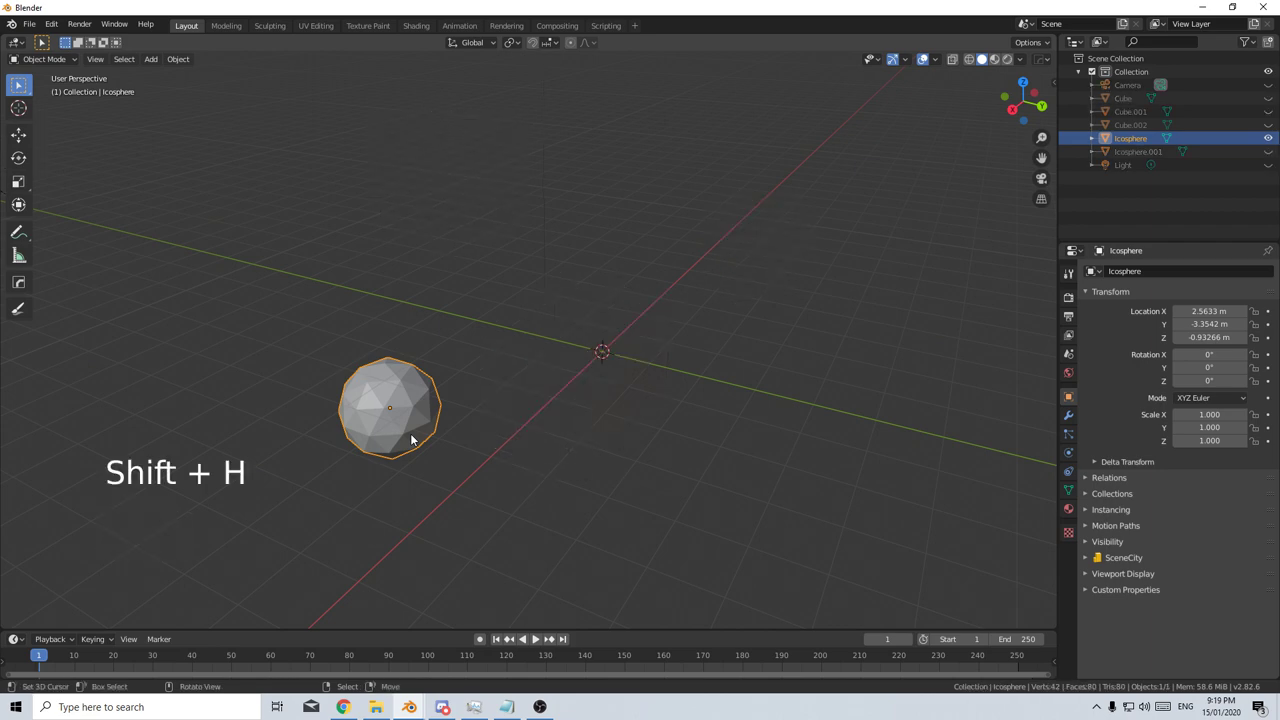
key(ctrl+z)
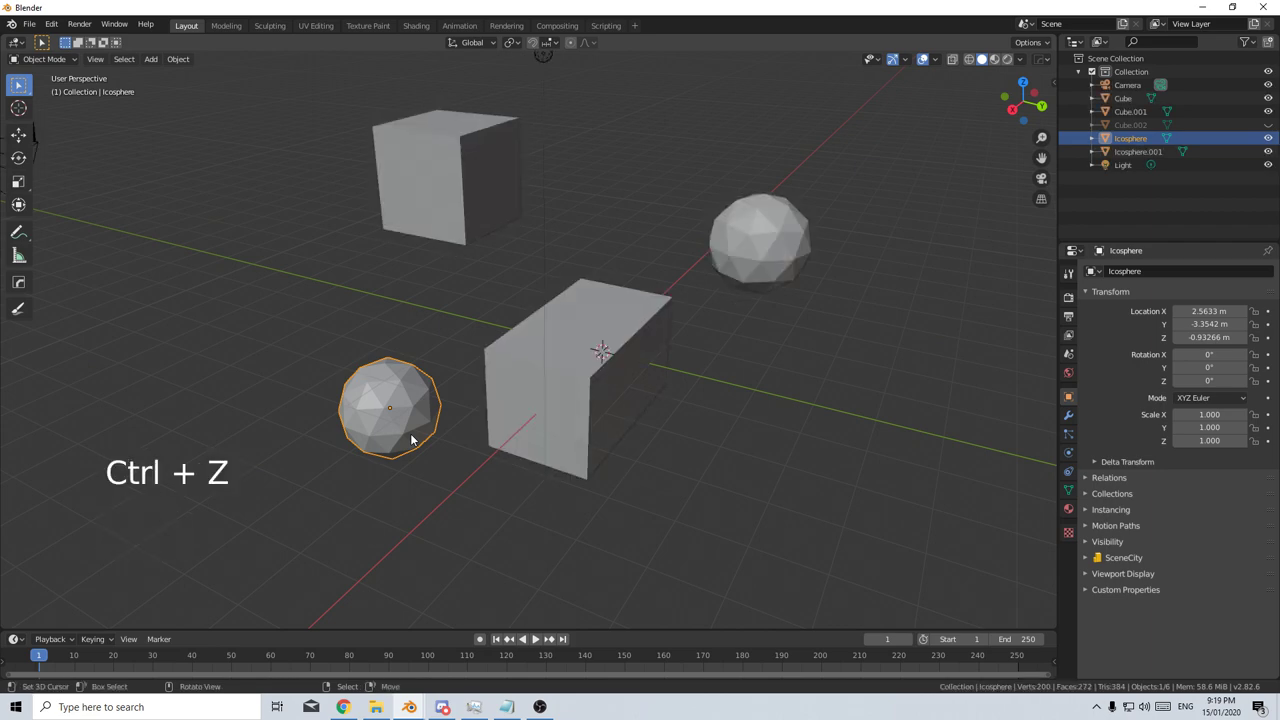
key(slash)
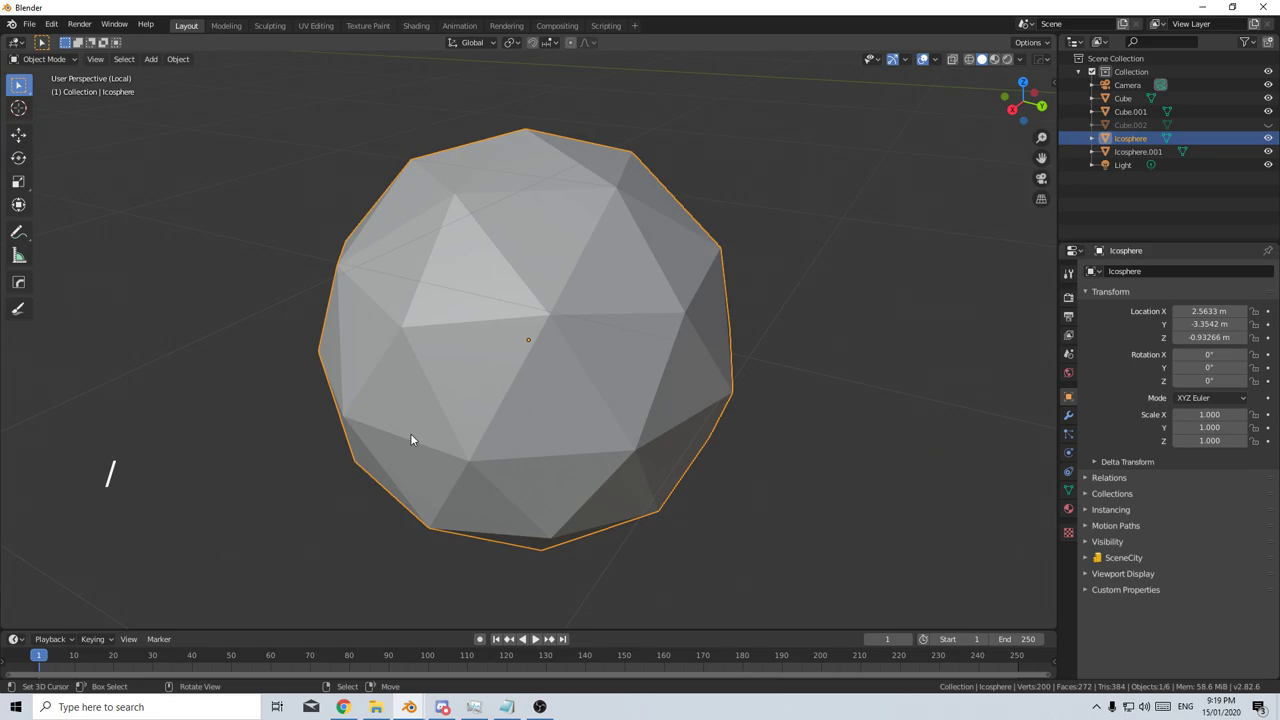